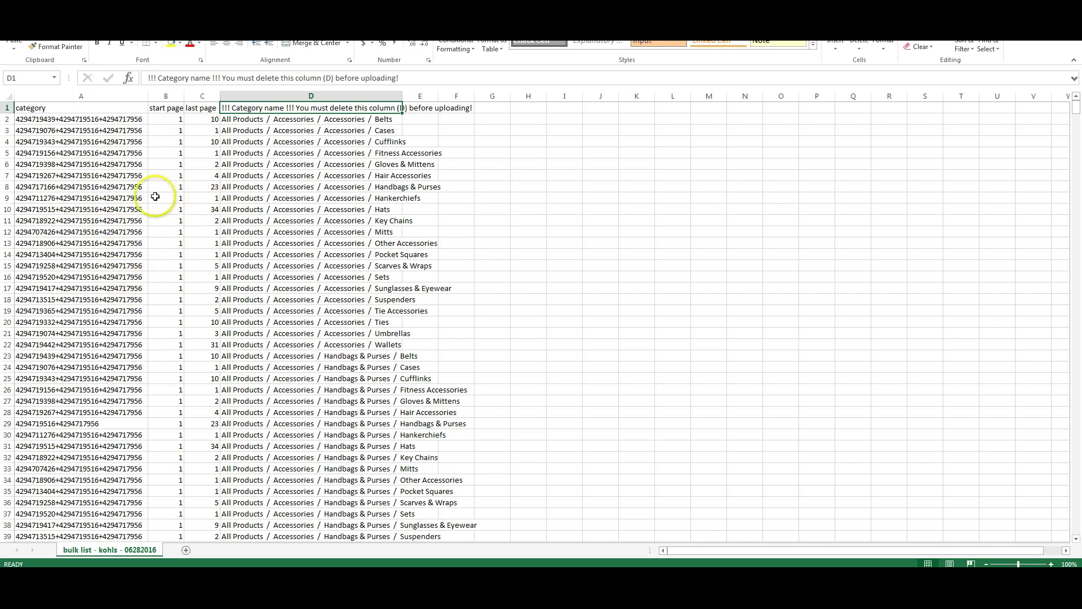
# Step: Check where the Kohl's category list ends, return to A1, then go back to Tactical Arbitrage
pyautogui.click(122, 232)
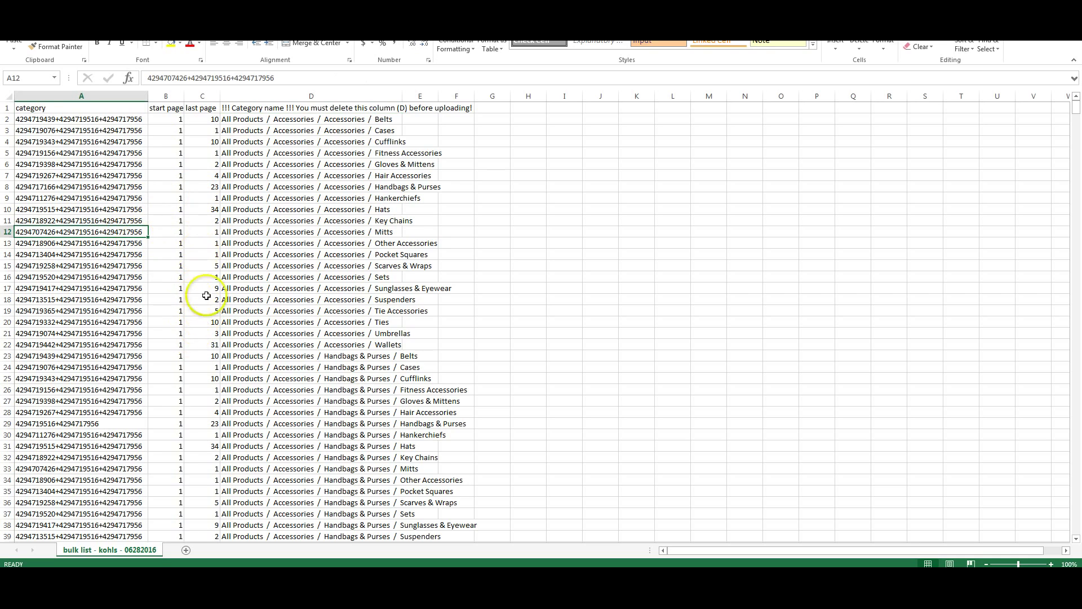
pyautogui.scroll(-1, 212, 276)
pyautogui.hotkey('ctrl', 'End')
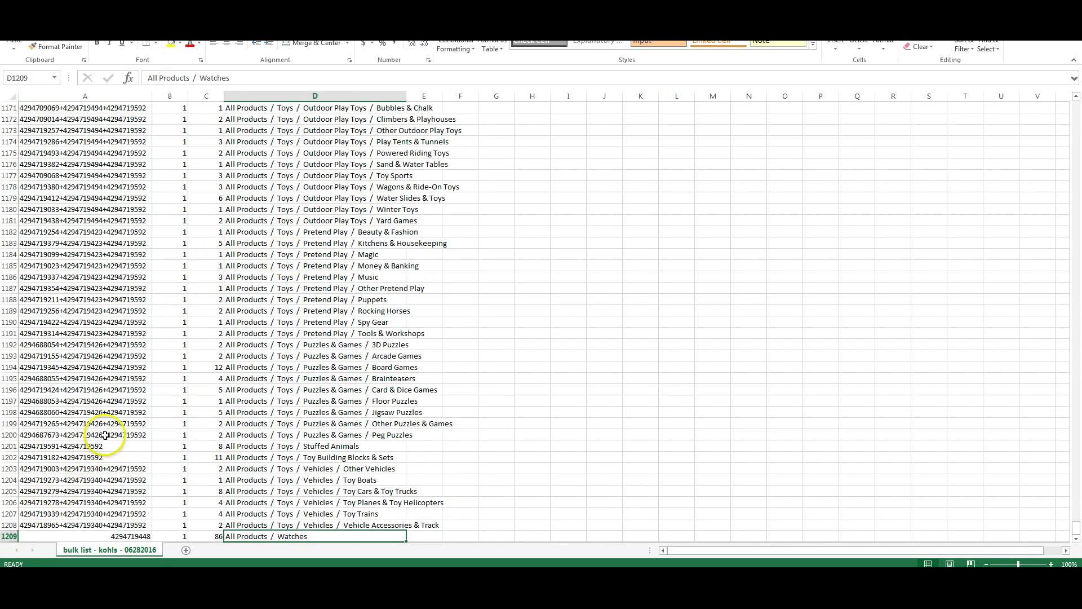
pyautogui.scroll(20, 113, 436)
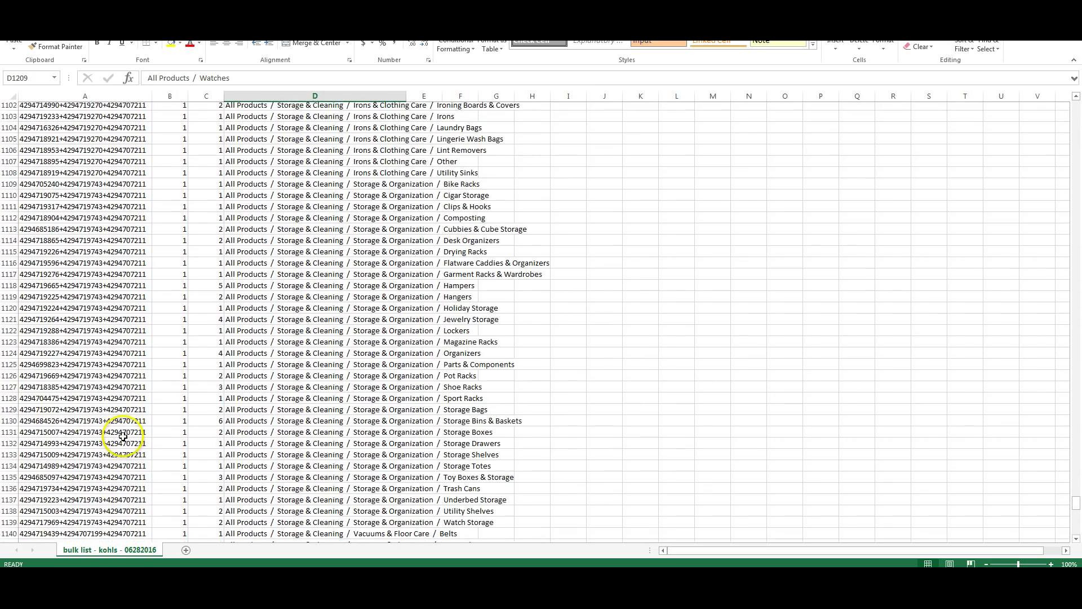
pyautogui.hotkey('ctrl', 'Home')
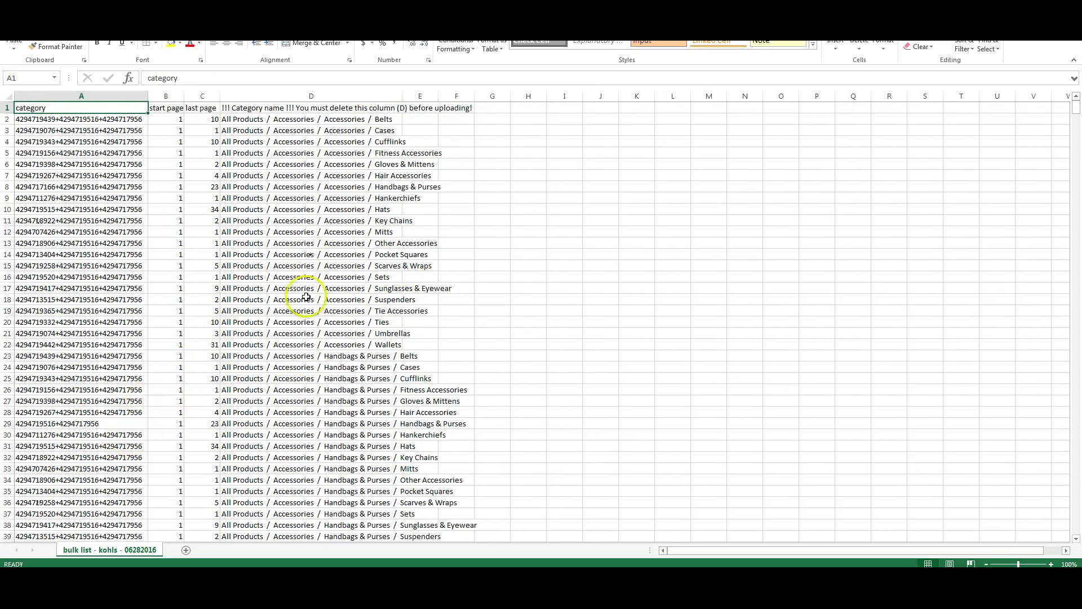
pyautogui.hotkey('alt', 'Tab')
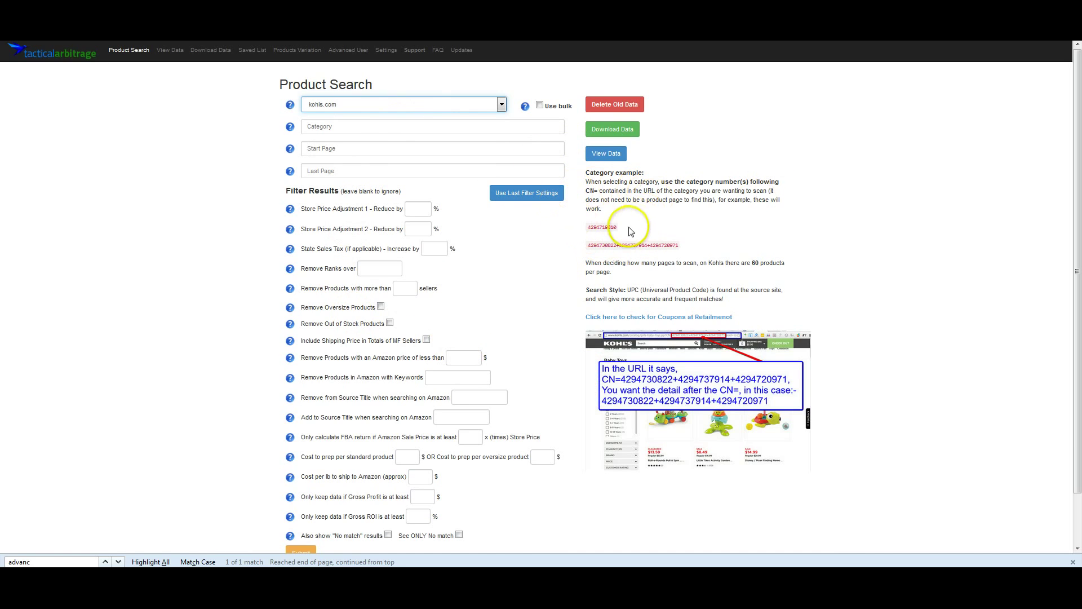
pyautogui.click(595, 232)
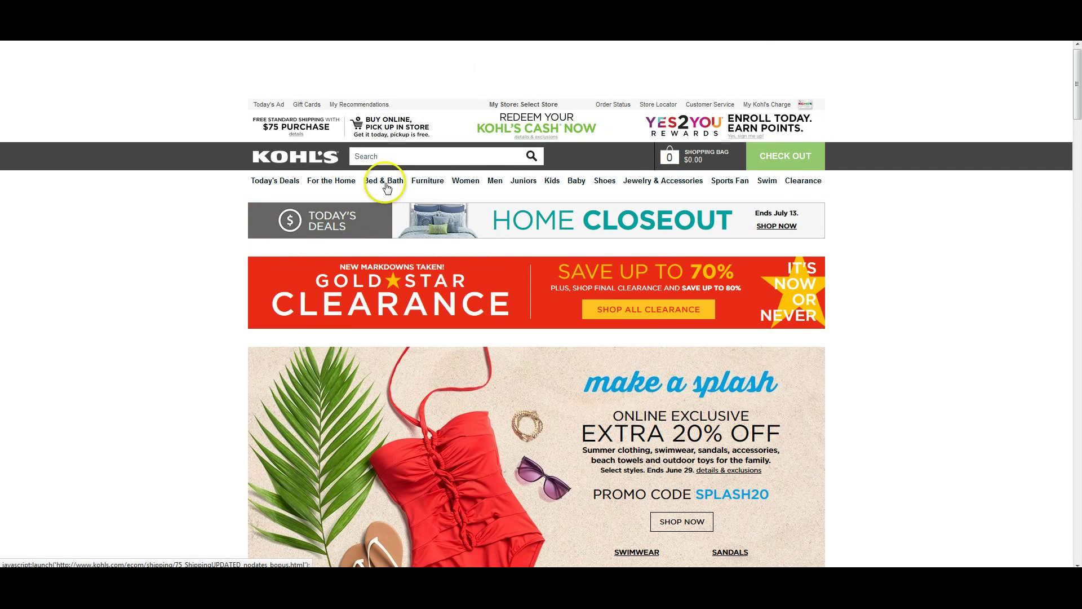
# Step: Go from Bed & Bath to Shower Caddies and select the CN category numbers in the address
pyautogui.click(383, 183)
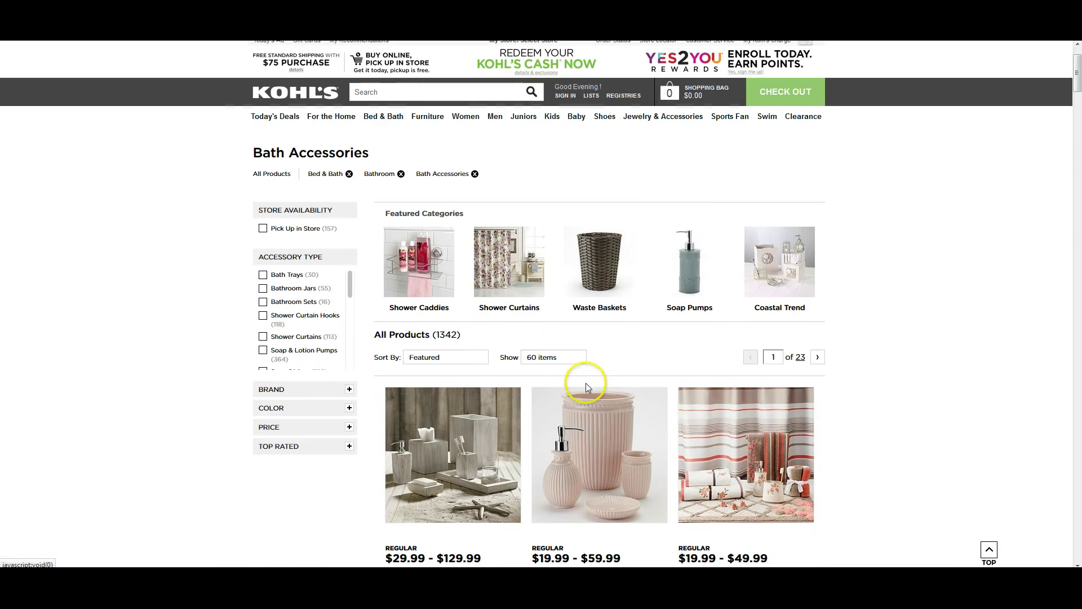
pyautogui.click(416, 308)
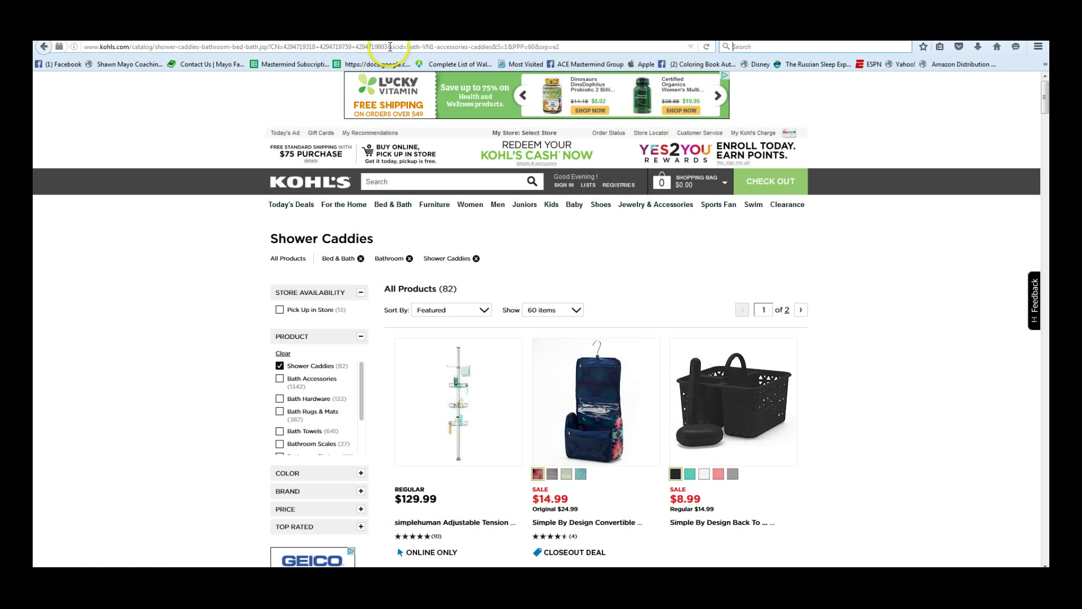
pyautogui.click(389, 46)
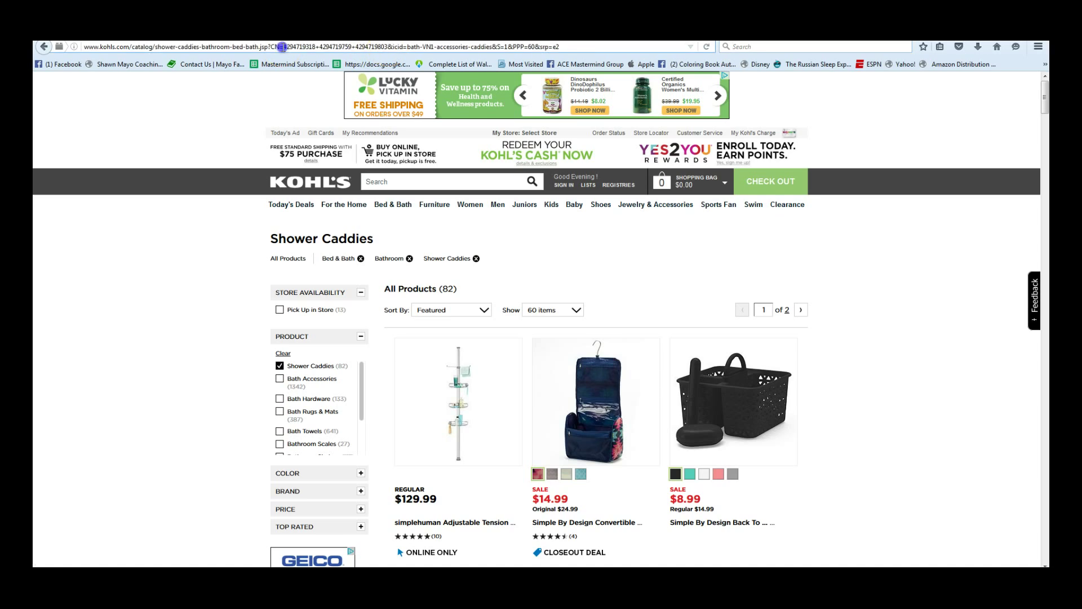
pyautogui.click(284, 47)
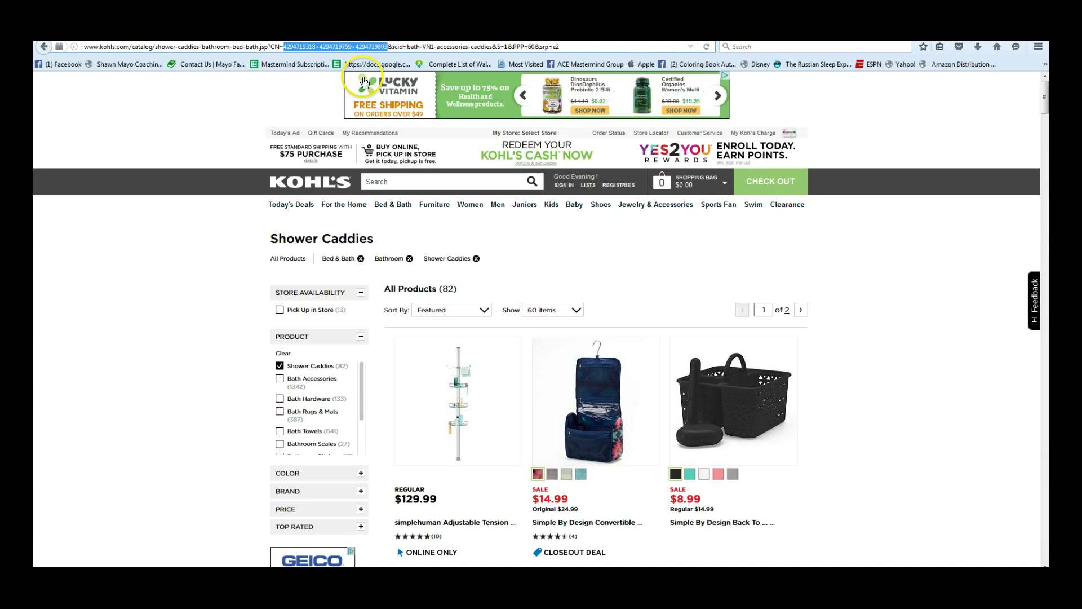
pyautogui.hotkey('alt', 'Tab')
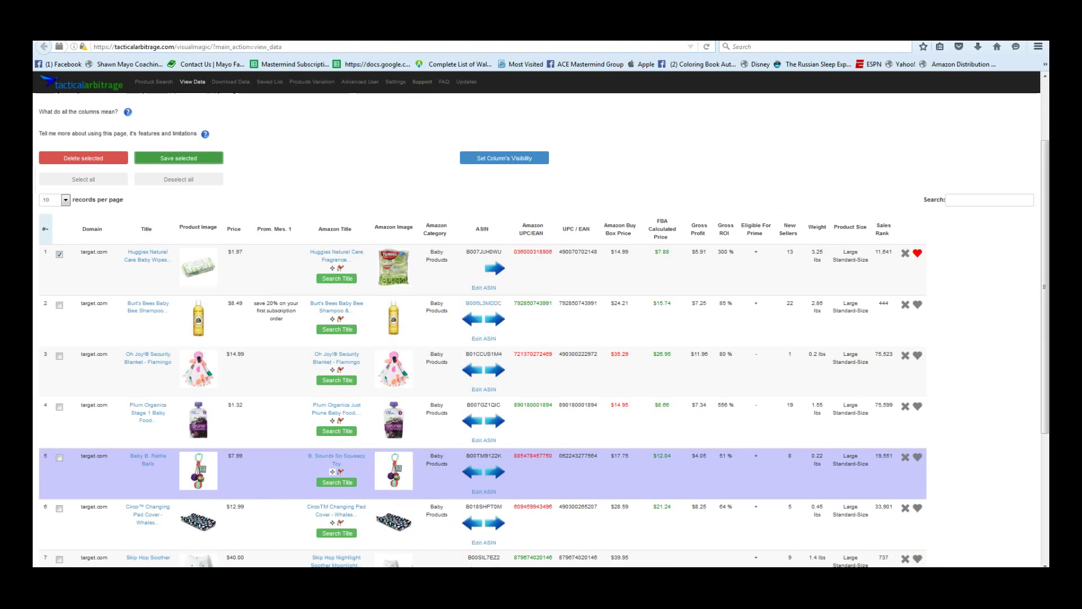
pyautogui.hotkey('alt', 'Tab')
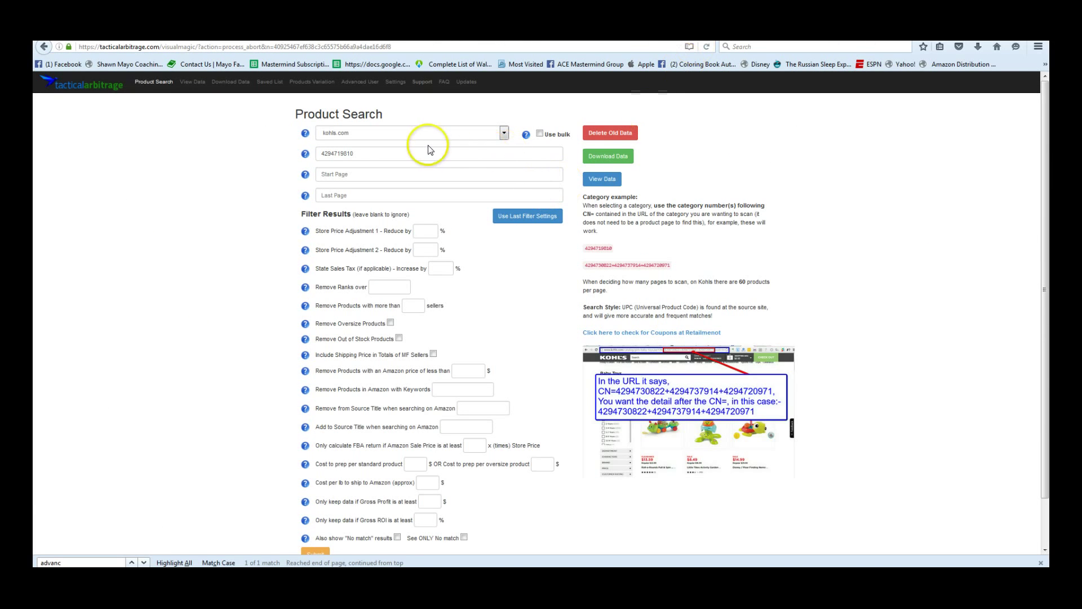
pyautogui.doubleClick(414, 150)
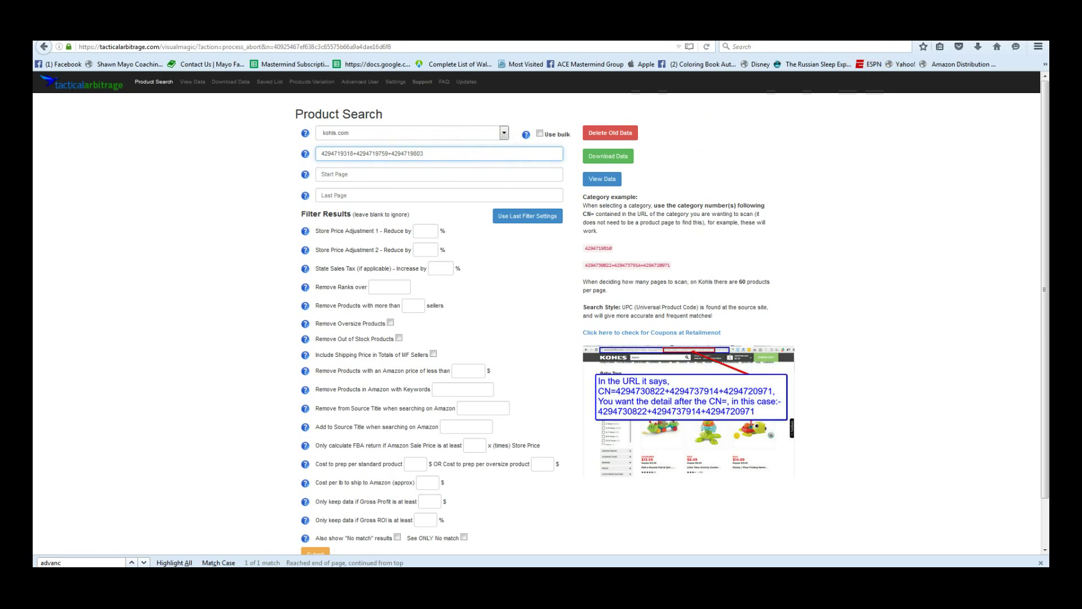
pyautogui.hotkey('alt', 'Tab')
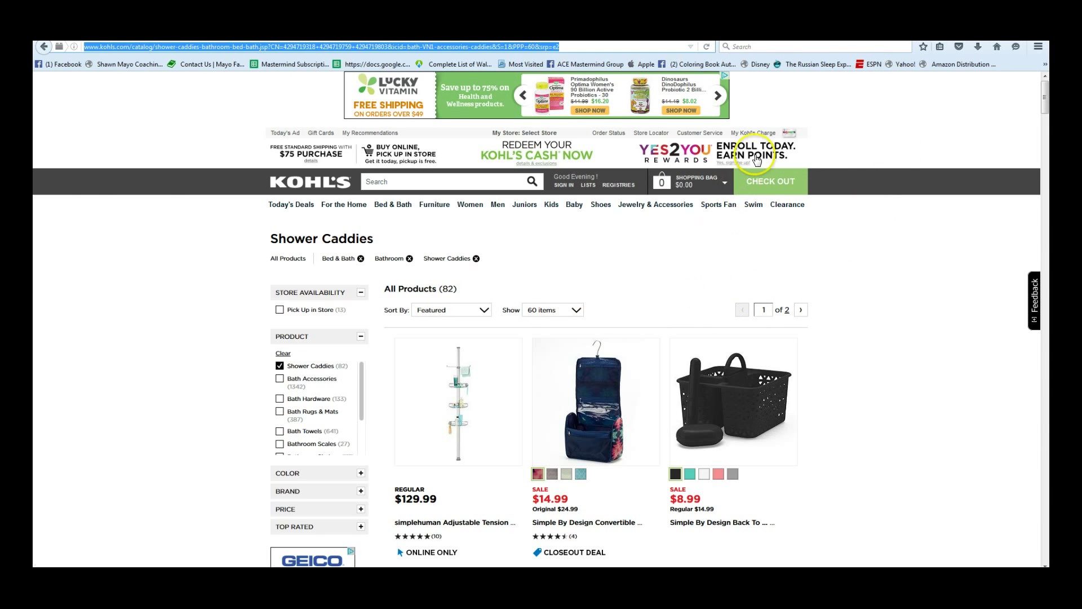
pyautogui.hotkey('alt', 'Tab')
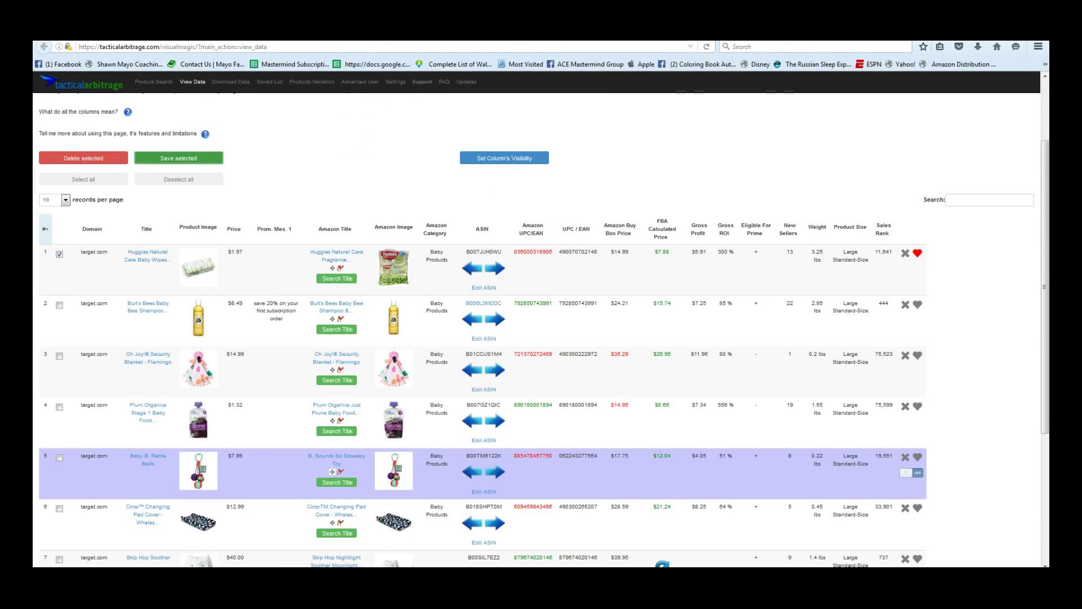
pyautogui.hotkey('alt', 'Tab')
pyautogui.hotkey('alt', 'Tab')
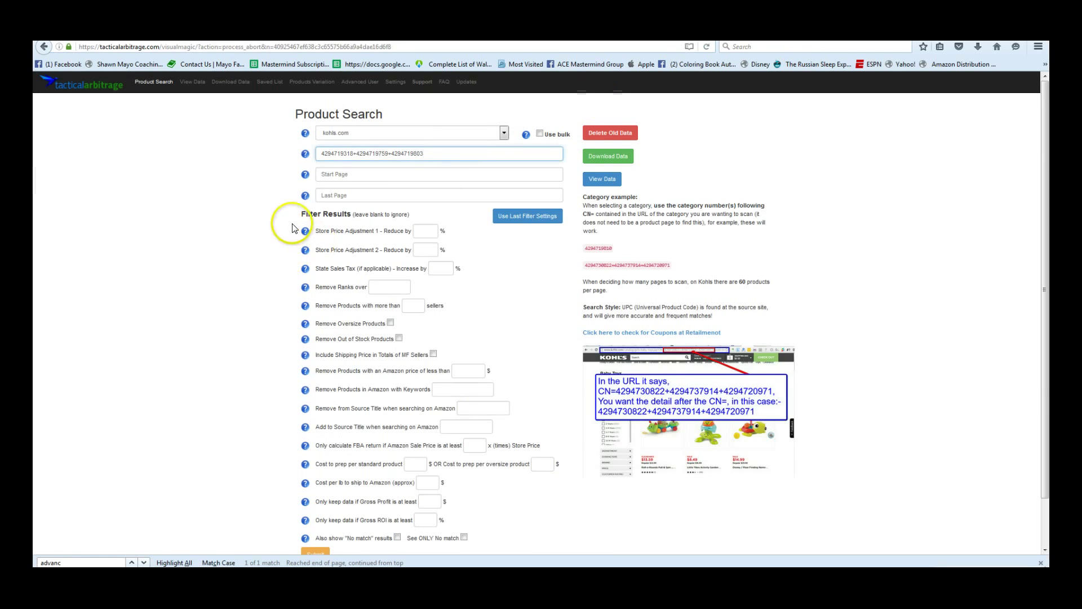
# Step: Set Start Page 1 and Last Page 2, reuse the last filter settings, and submit the search
pyautogui.click(389, 174)
pyautogui.write('1')
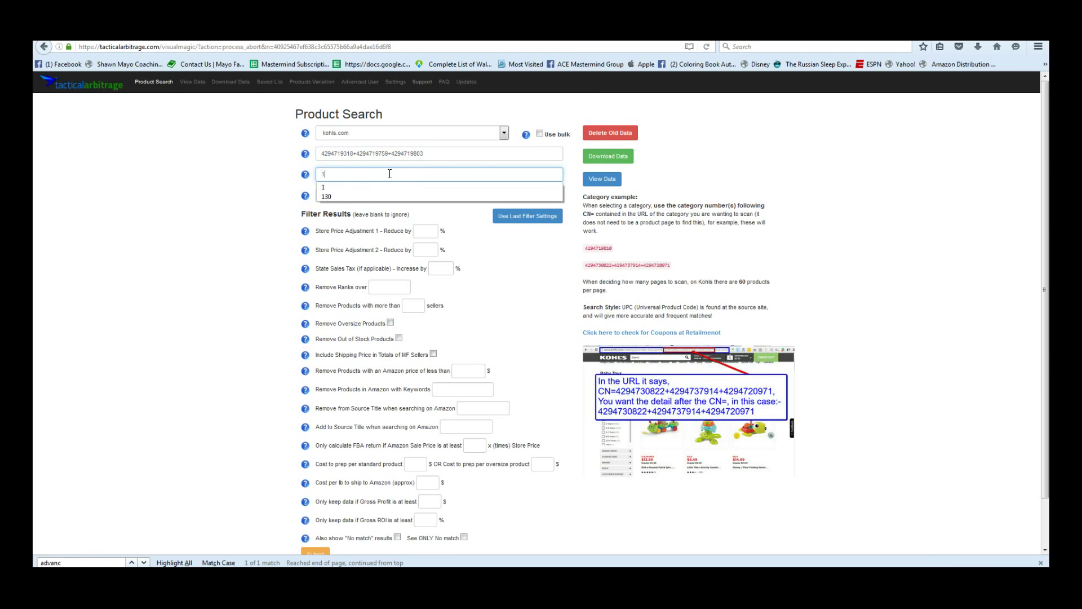
pyautogui.press('Tab')
pyautogui.write('2')
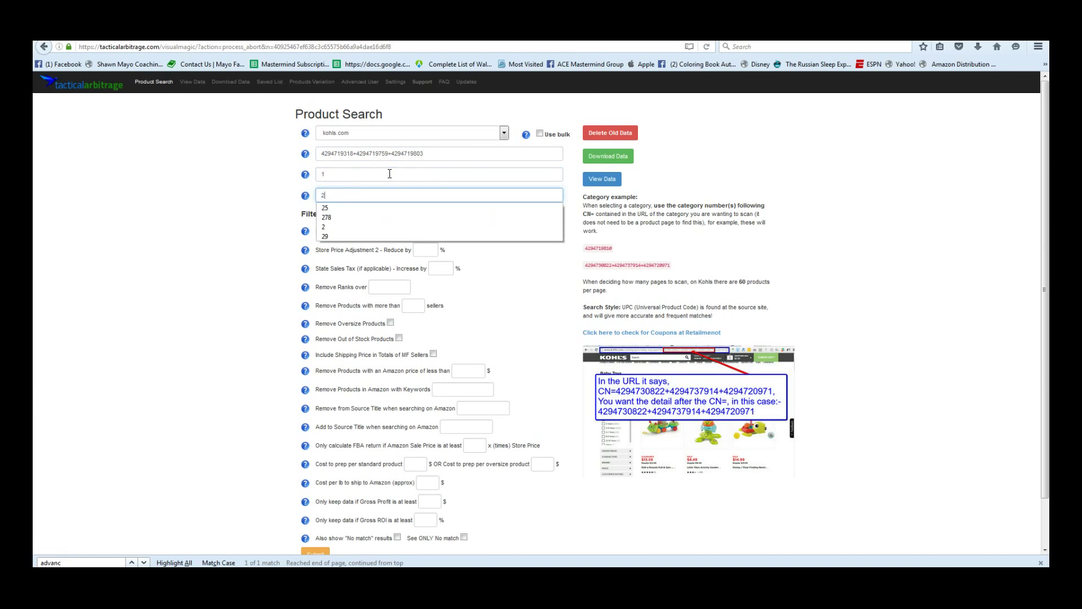
pyautogui.click(532, 217)
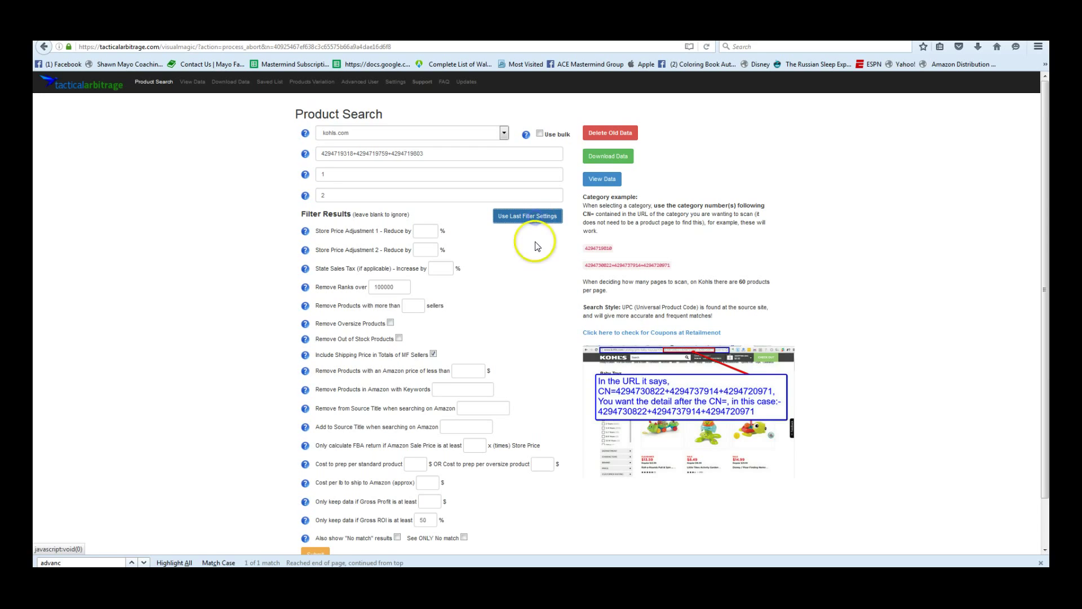
pyautogui.scroll(-1, 521, 358)
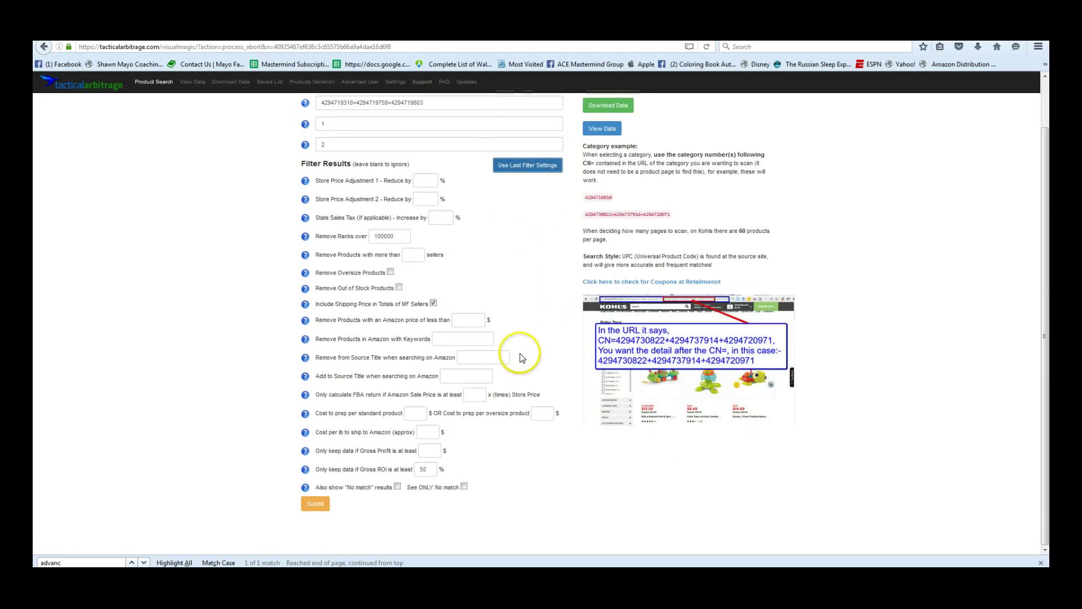
pyautogui.click(333, 502)
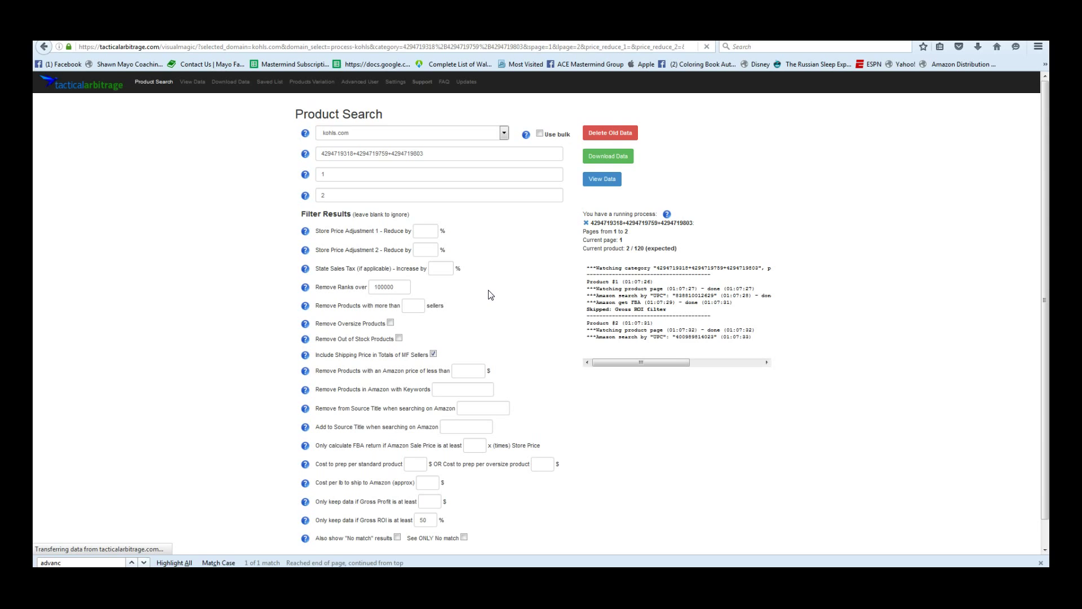
# Step: Enable bulk upload, download the example CSV and open bulk_example-7.csv in Excel
pyautogui.click(540, 134)
pyautogui.click(545, 151)
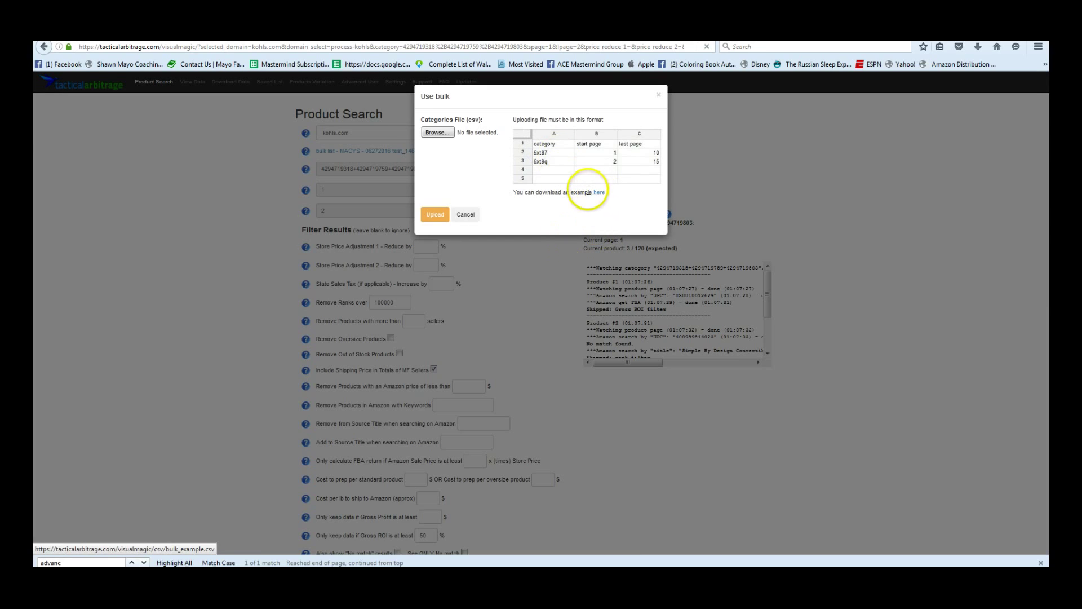
pyautogui.click(599, 194)
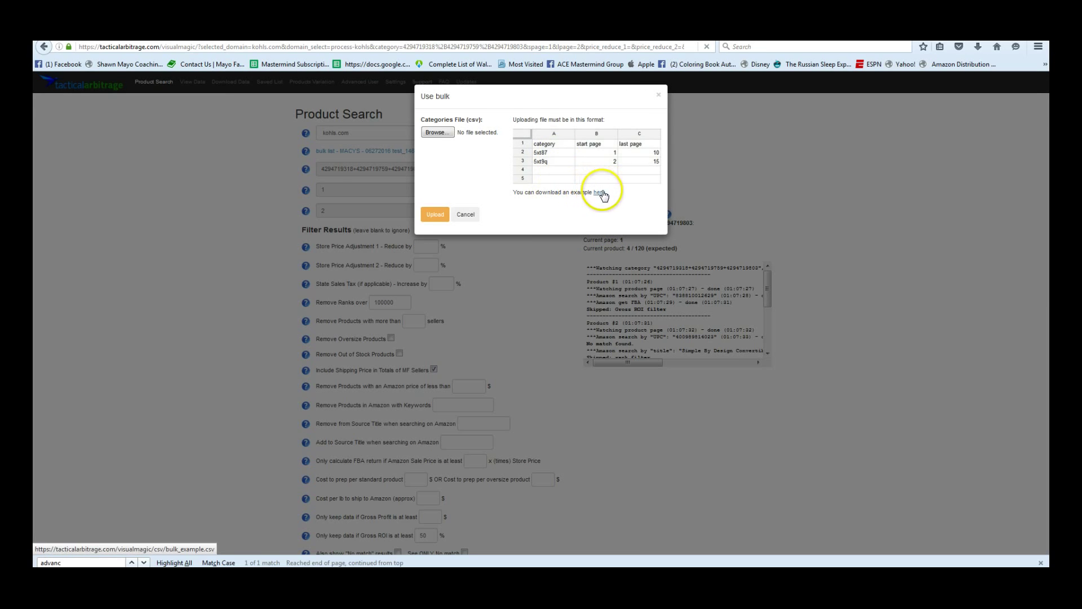
pyautogui.click(978, 46)
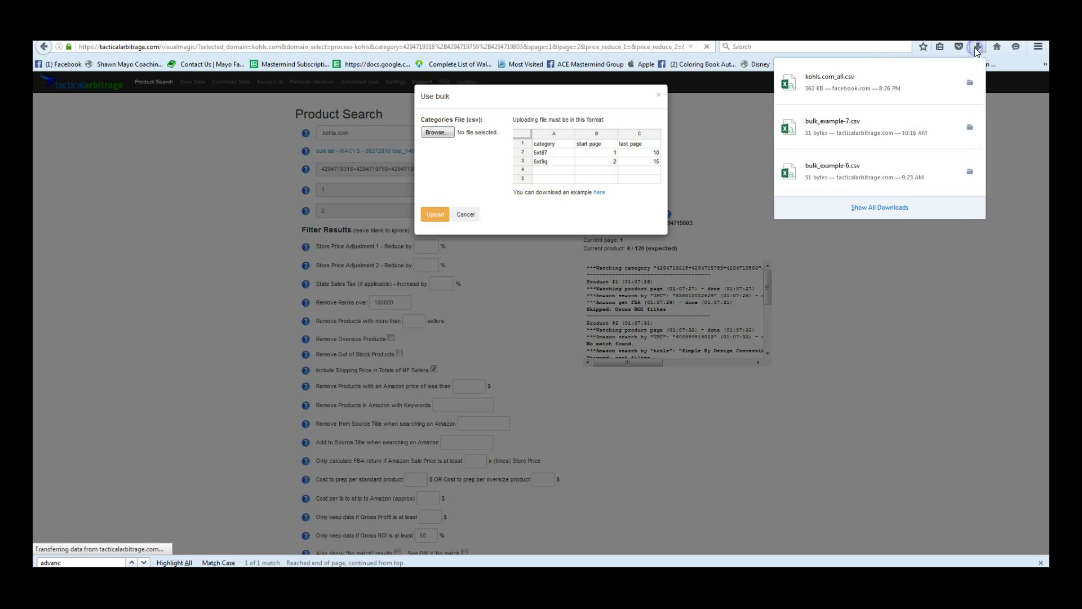
pyautogui.click(894, 131)
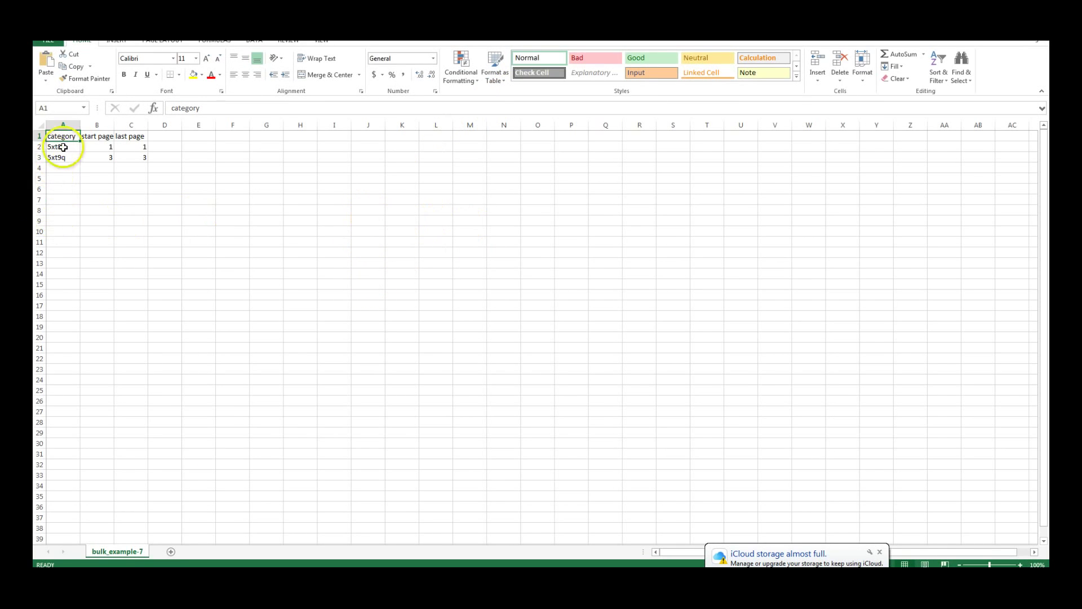
# Step: Paste the Shower Caddies category numbers into A2 and set its last page C2 to 2
pyautogui.click(59, 147)
pyautogui.hotkey('ctrl', 'v')
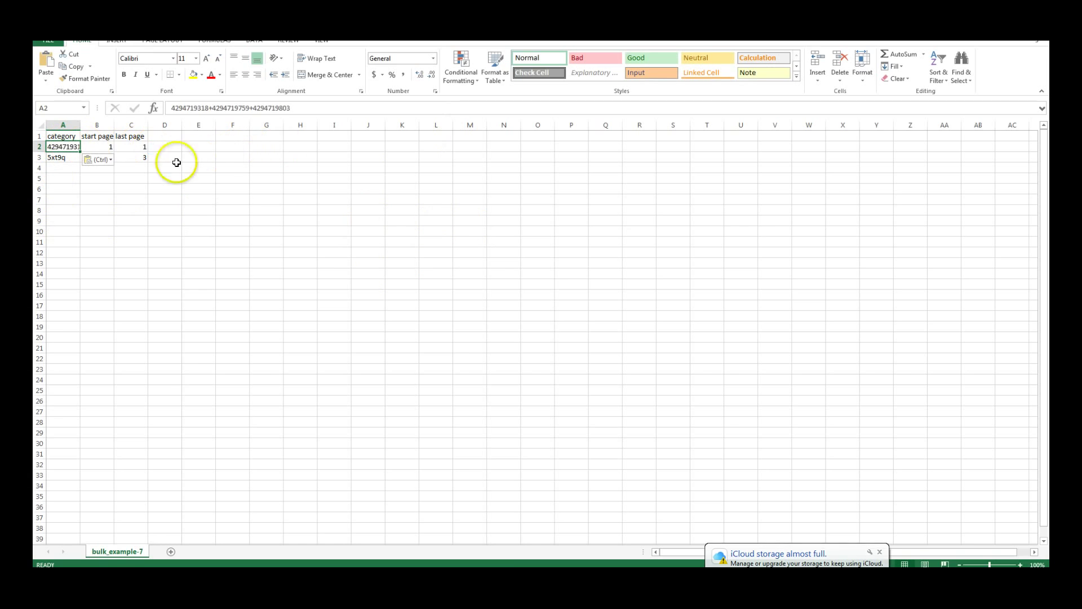
pyautogui.click(140, 146)
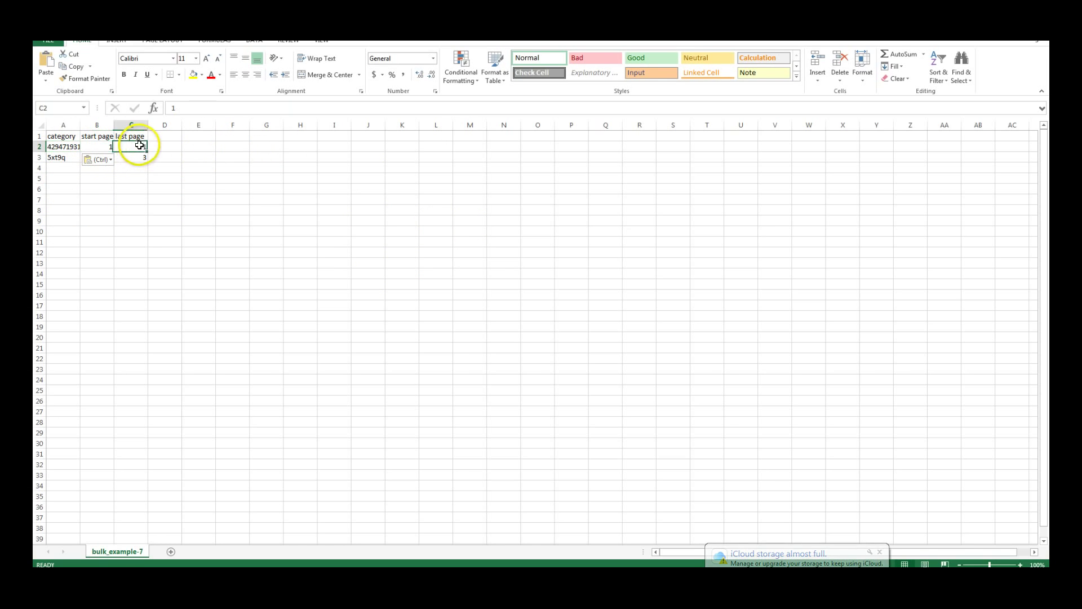
pyautogui.write('2')
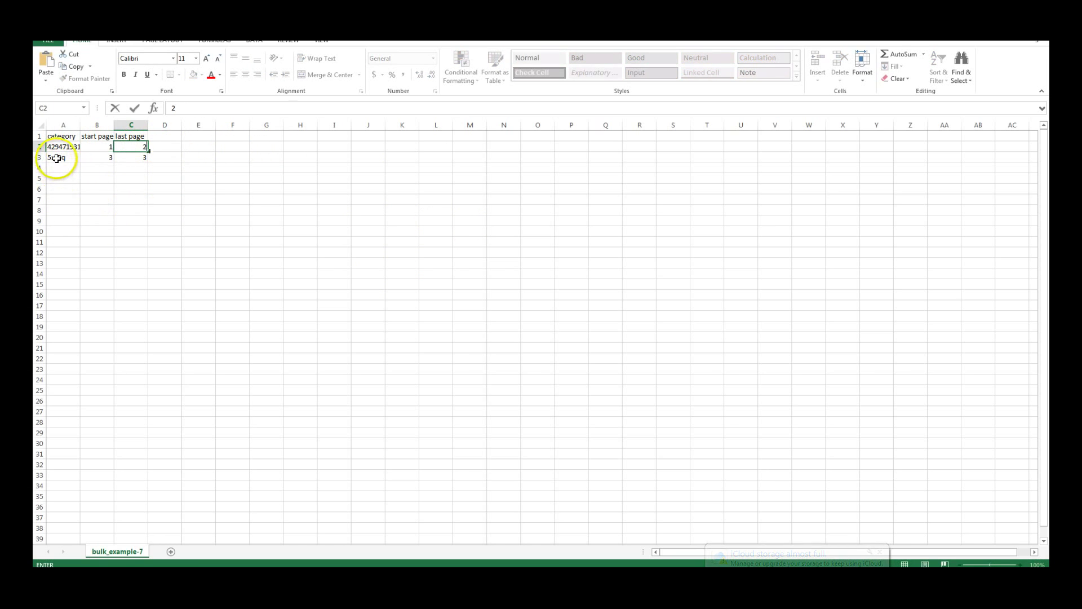
pyautogui.click(57, 158)
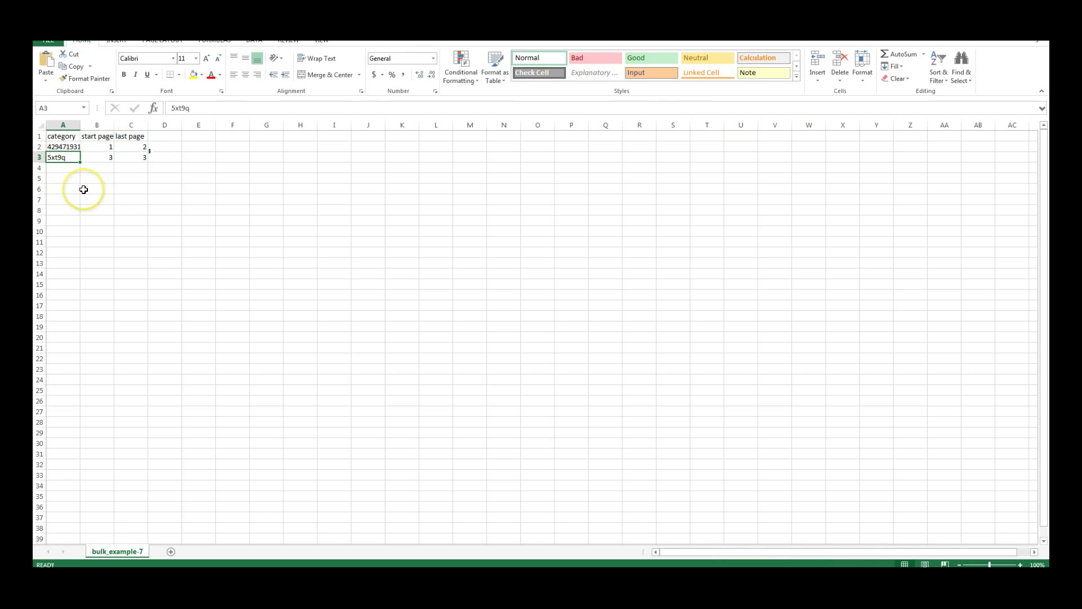
# Step: Clear the old example row 3 and copy row A2:C2 into rows 3 through 6
pyautogui.hotkey('shift', 'Right')
pyautogui.hotkey('shift', 'Right')
pyautogui.hotkey('shift', 'Right')
pyautogui.press('Up')
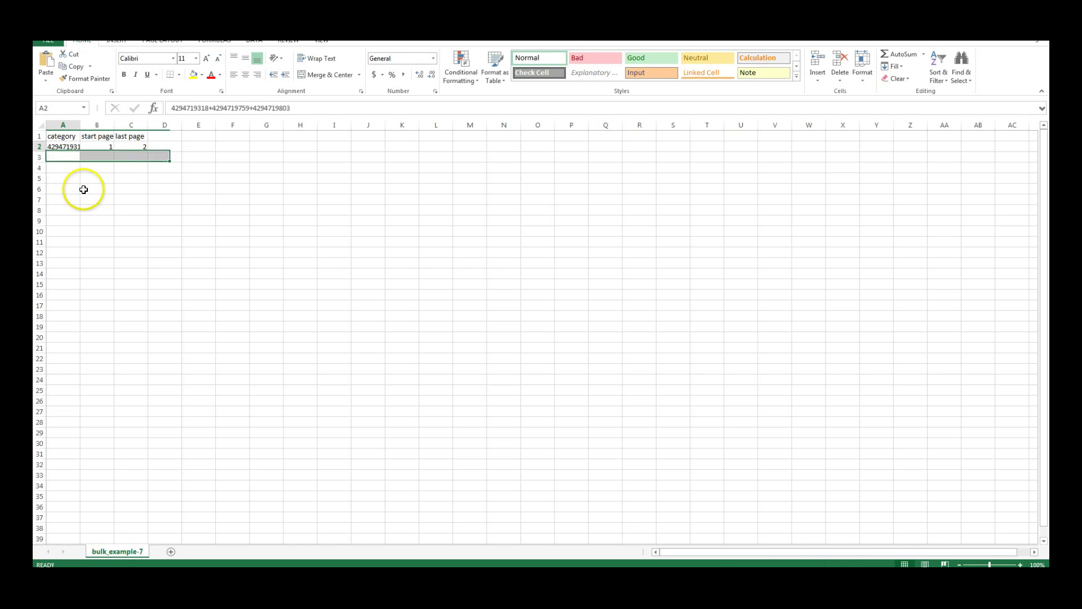
pyautogui.hotkey('shift', 'Right')
pyautogui.hotkey('shift', 'Right')
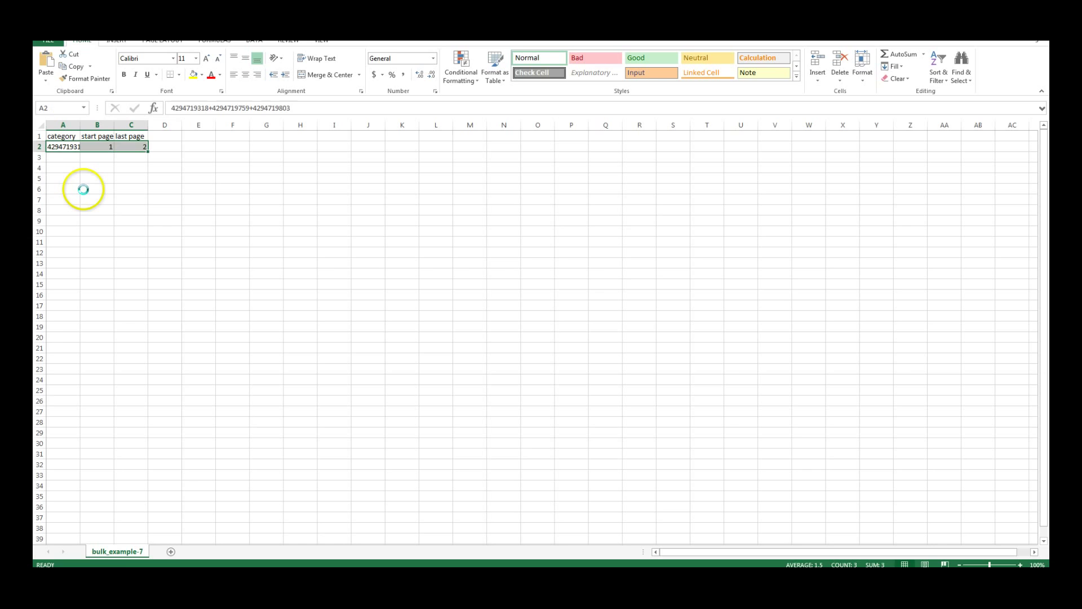
pyautogui.hotkey('ctrl', 'c')
pyautogui.press('Down')
pyautogui.hotkey('ctrl', 'v')
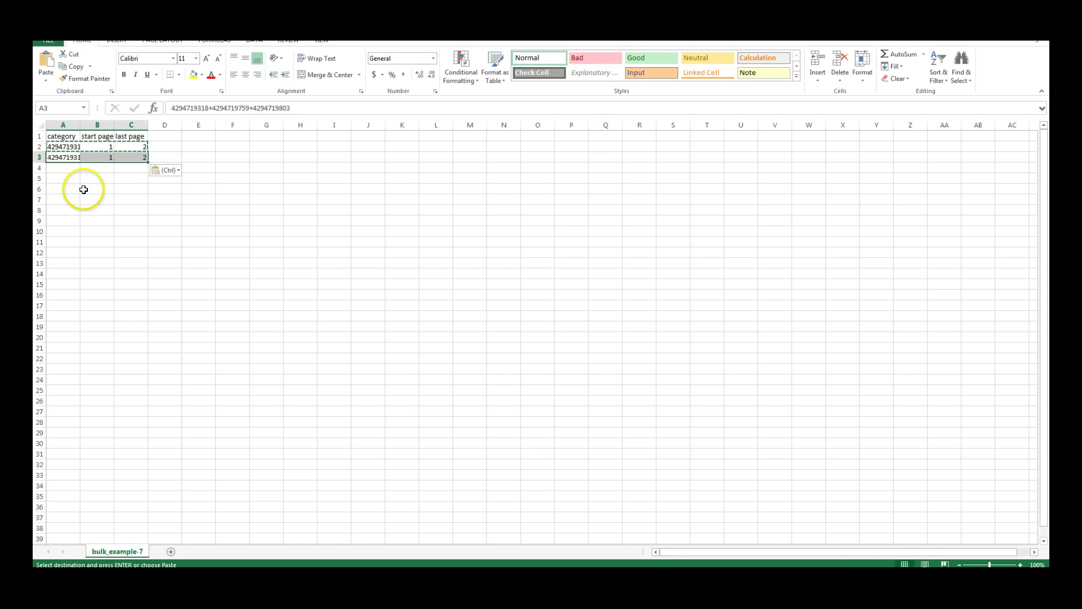
pyautogui.press('Down')
pyautogui.hotkey('ctrl', 'v')
pyautogui.press('Down')
pyautogui.hotkey('ctrl', 'v')
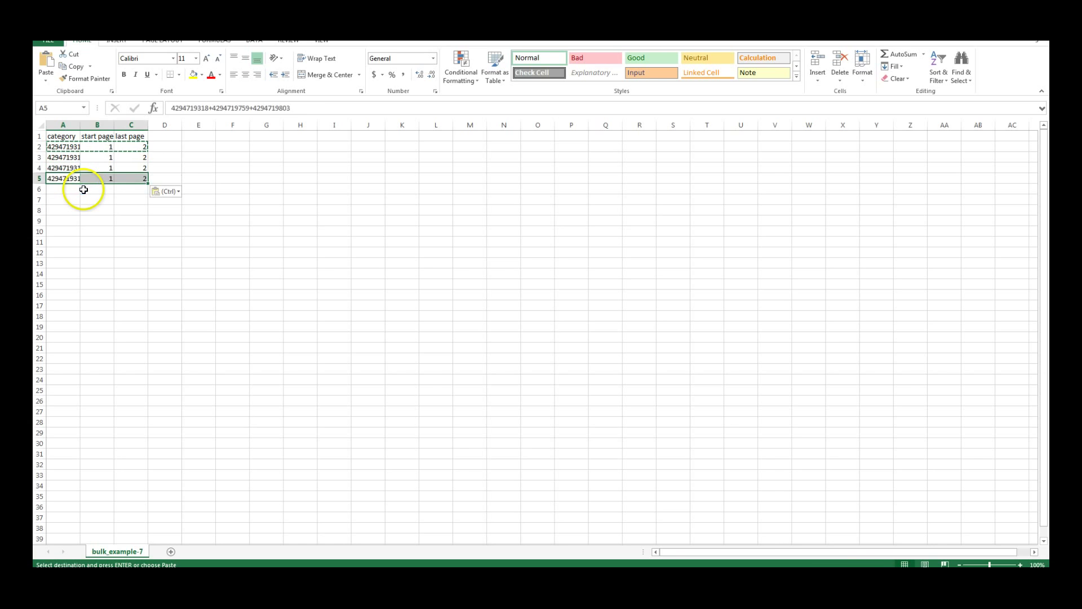
pyautogui.press('Down')
pyautogui.hotkey('ctrl', 'v')
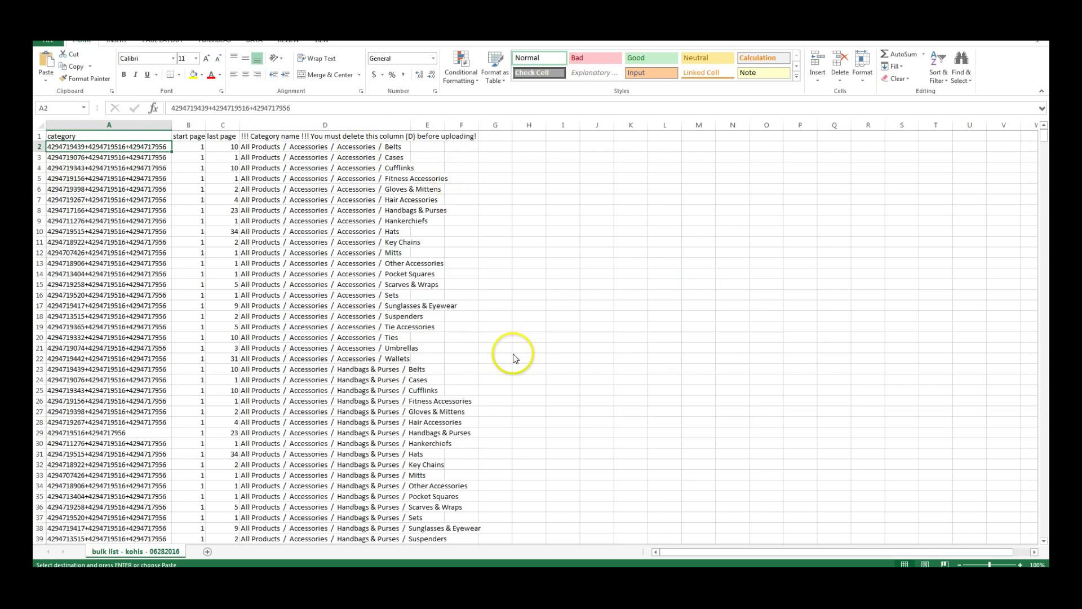
# Step: Deselect the pasted rows and bring up the kohls.com_all workbook
pyautogui.hotkey('alt', 'Tab')
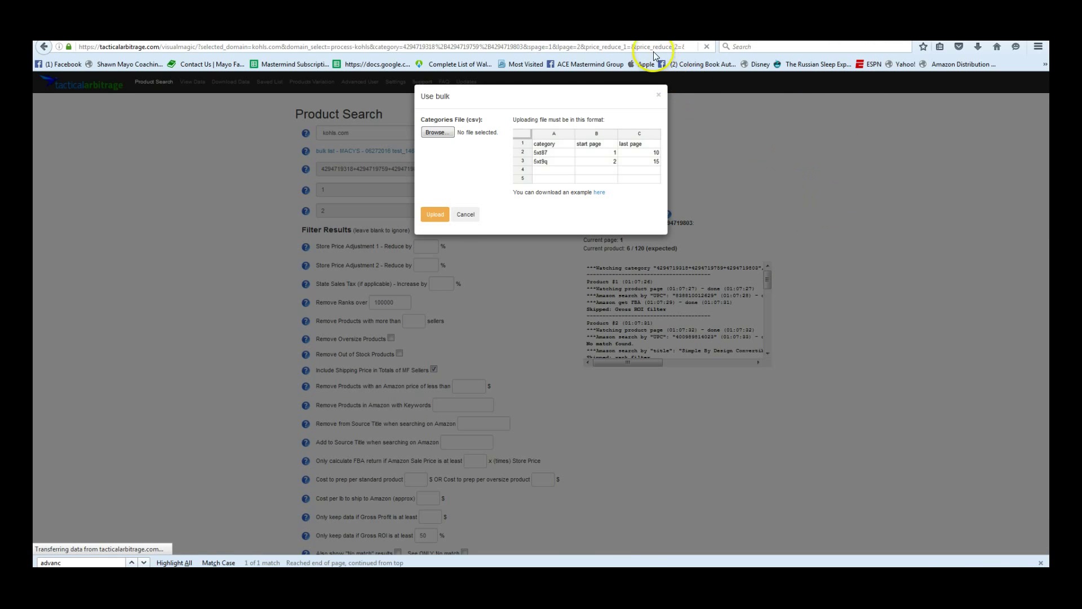
pyautogui.hotkey('alt', 'Tab')
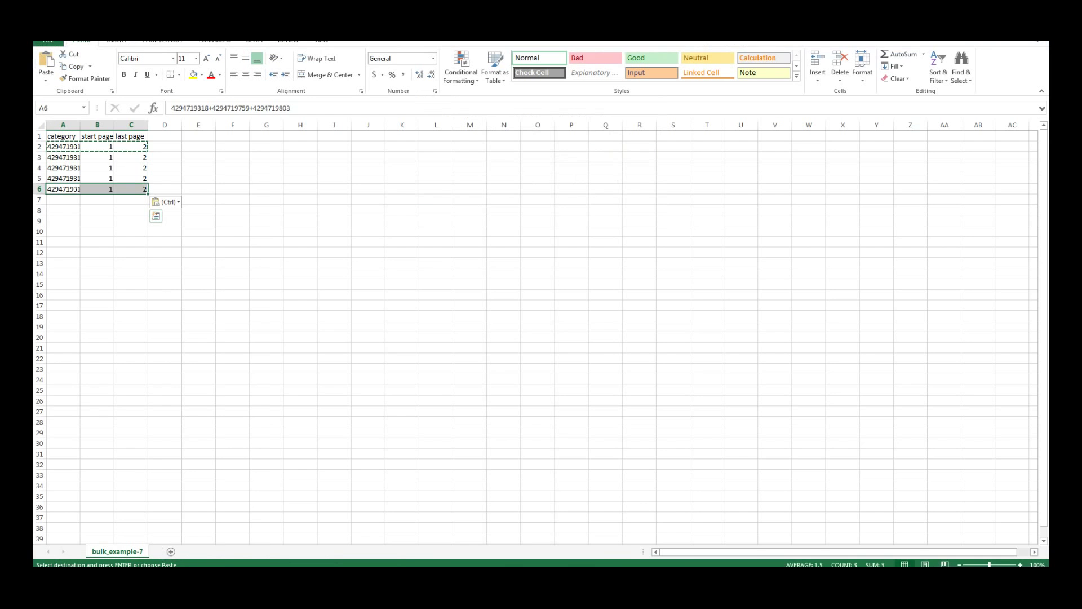
pyautogui.click(52, 230)
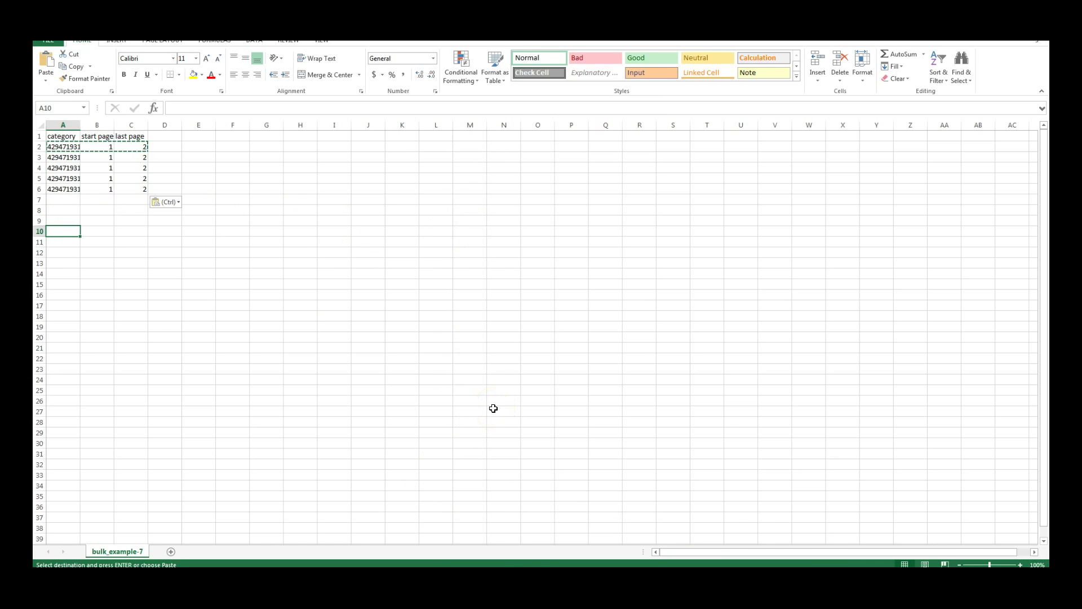
pyautogui.hotkey('alt', 'Tab')
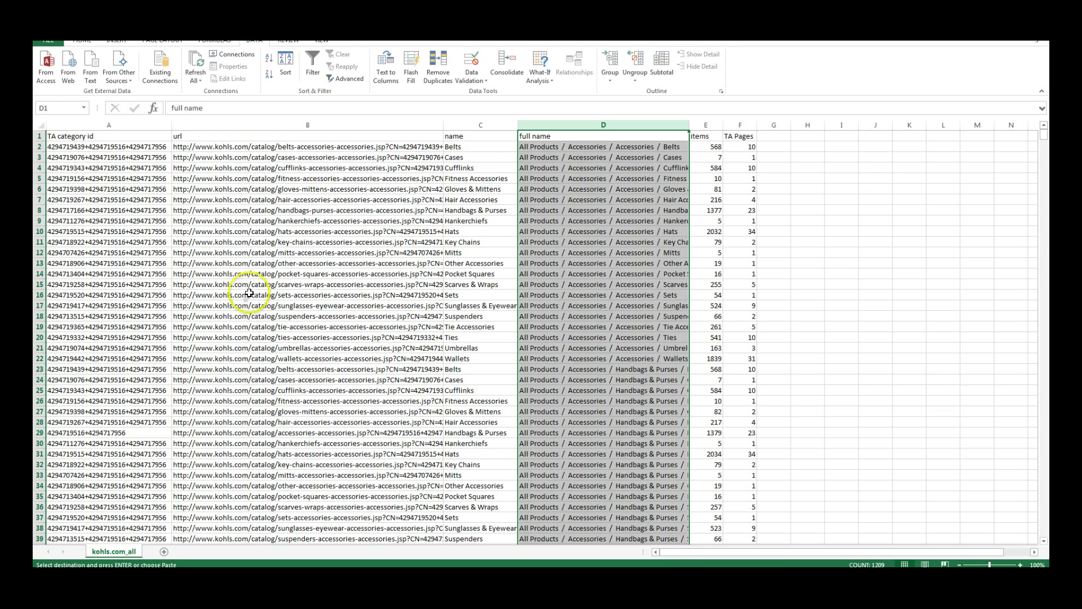
# Step: Compare with the bulk list workbook, then widen kohls.com_all columns C and D to show full names
pyautogui.hotkey('alt', 'Tab')
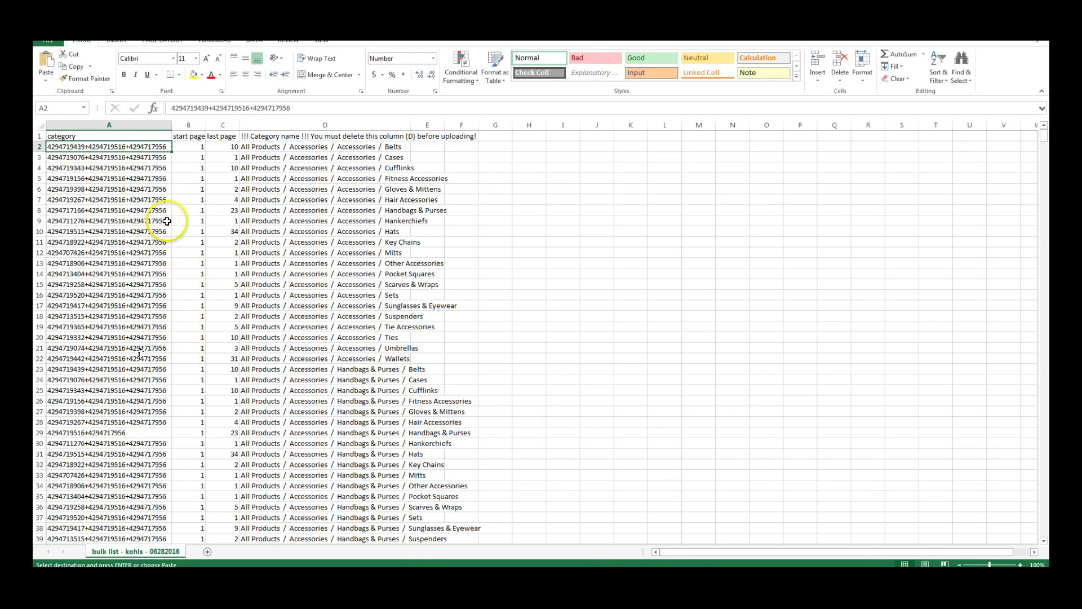
pyautogui.scroll(-5, 151, 276)
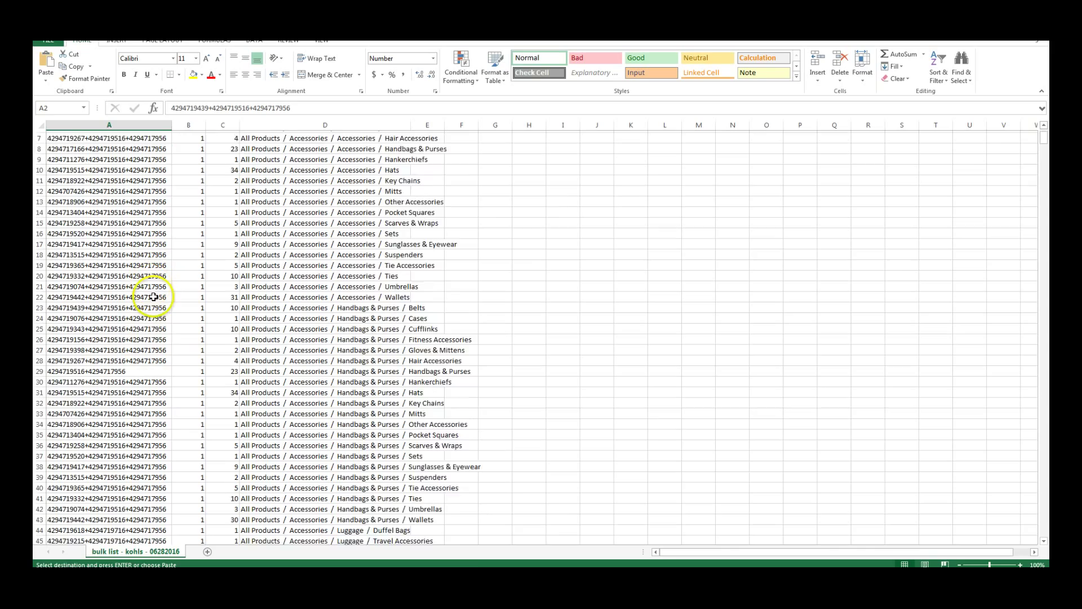
pyautogui.scroll(5, 157, 333)
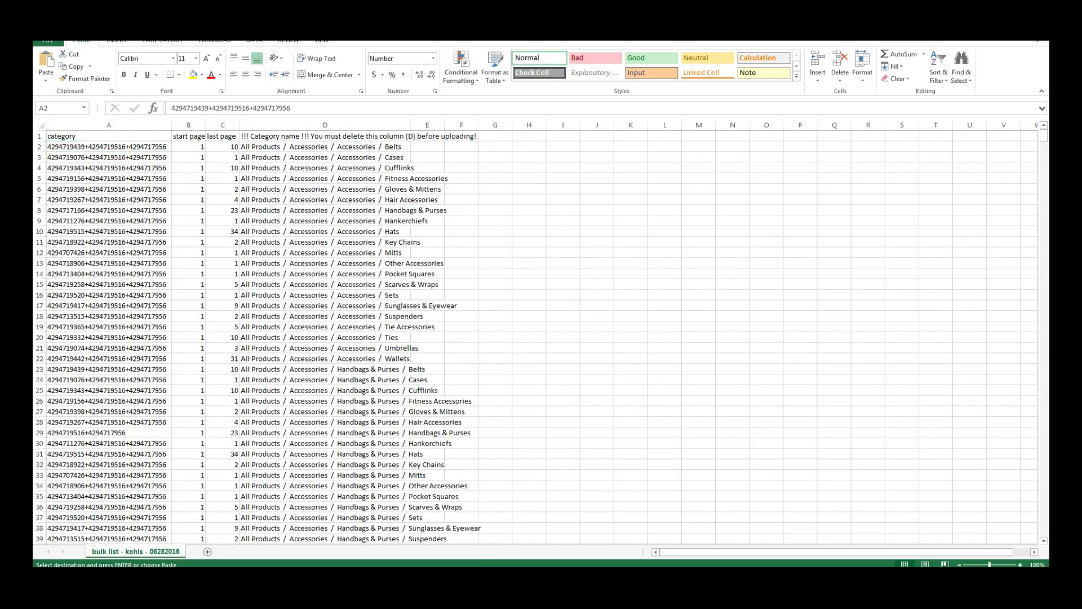
pyautogui.hotkey('alt', 'Tab')
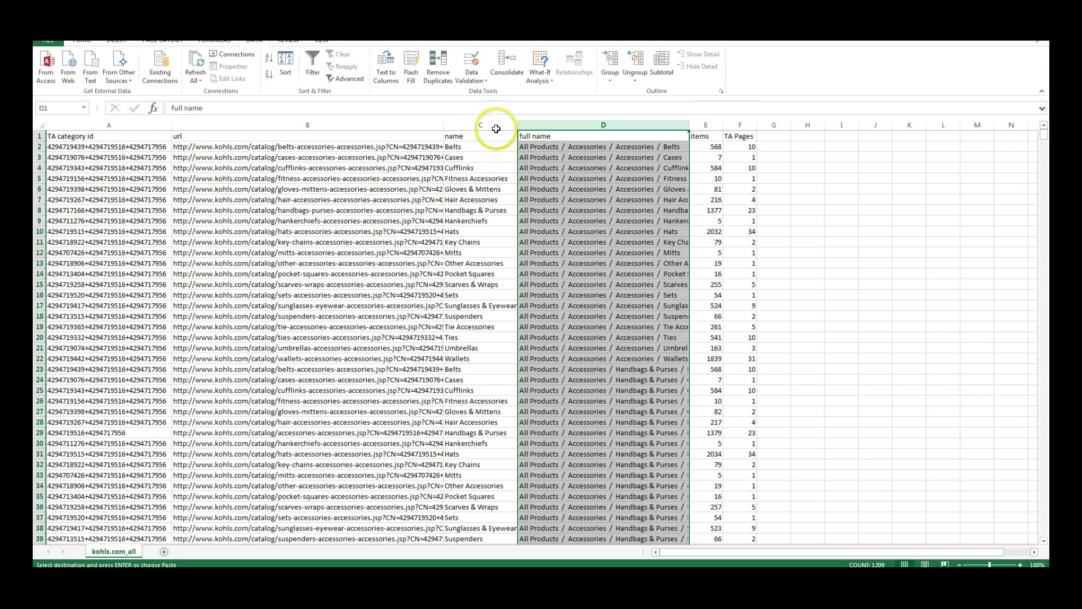
pyautogui.moveTo(517, 126); pyautogui.dragTo(548, 126)
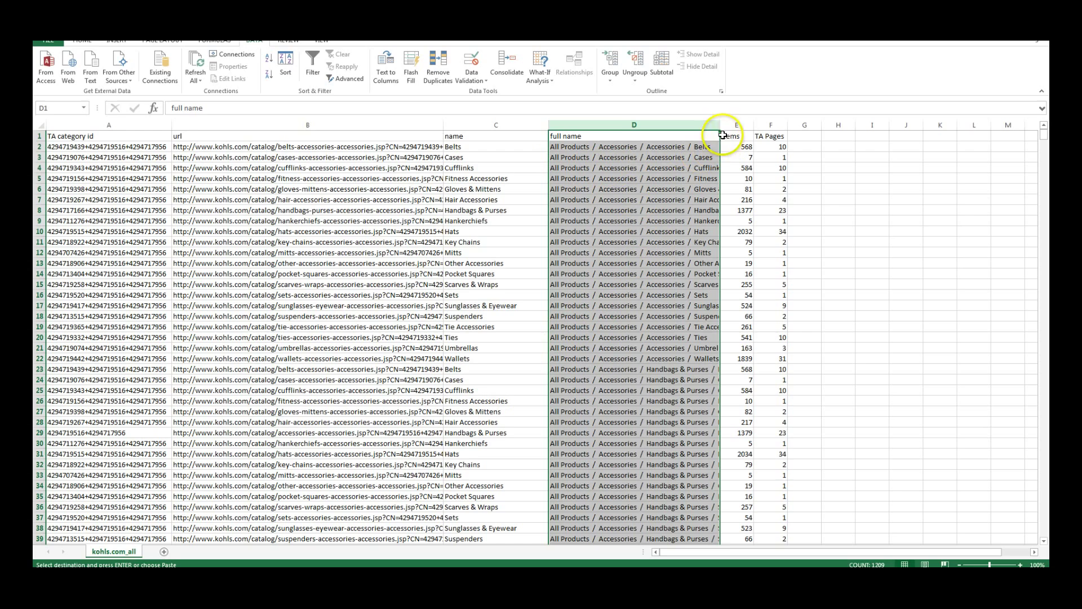
pyautogui.moveTo(721, 123); pyautogui.dragTo(739, 121)
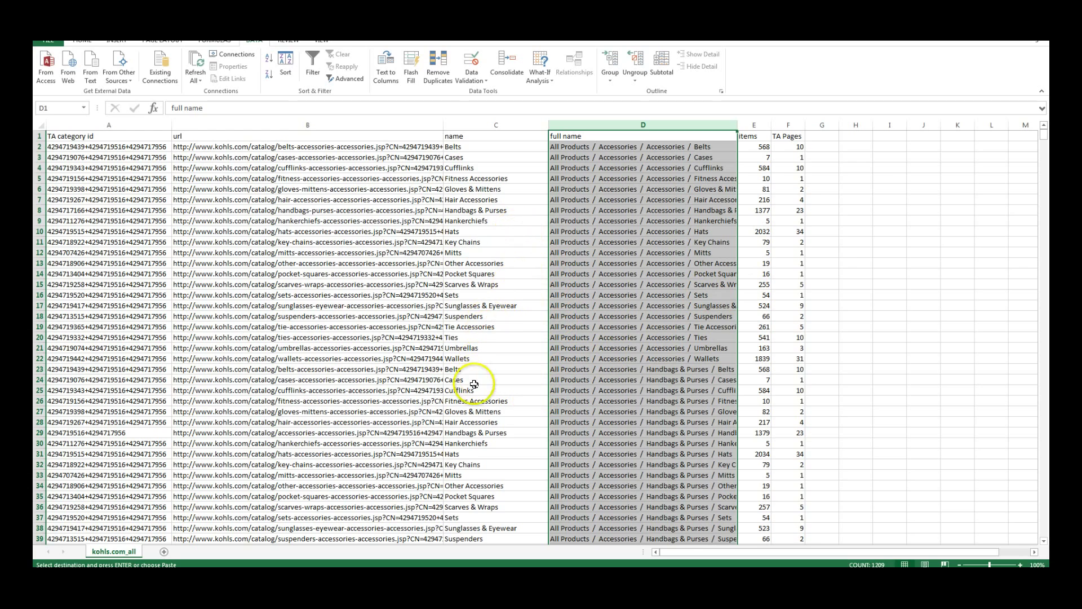
# Step: Switch to bulk list - kohls - 06282016 and verify its last row is 1209 (Watches)
pyautogui.hotkey('alt', 'Tab')
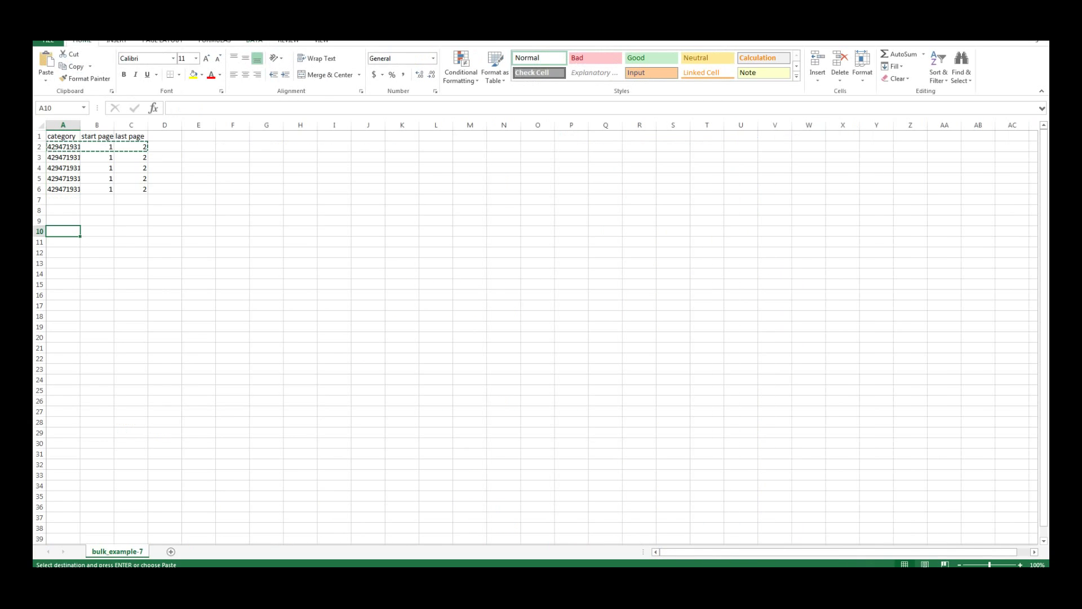
pyautogui.hotkey('alt', 'Tab')
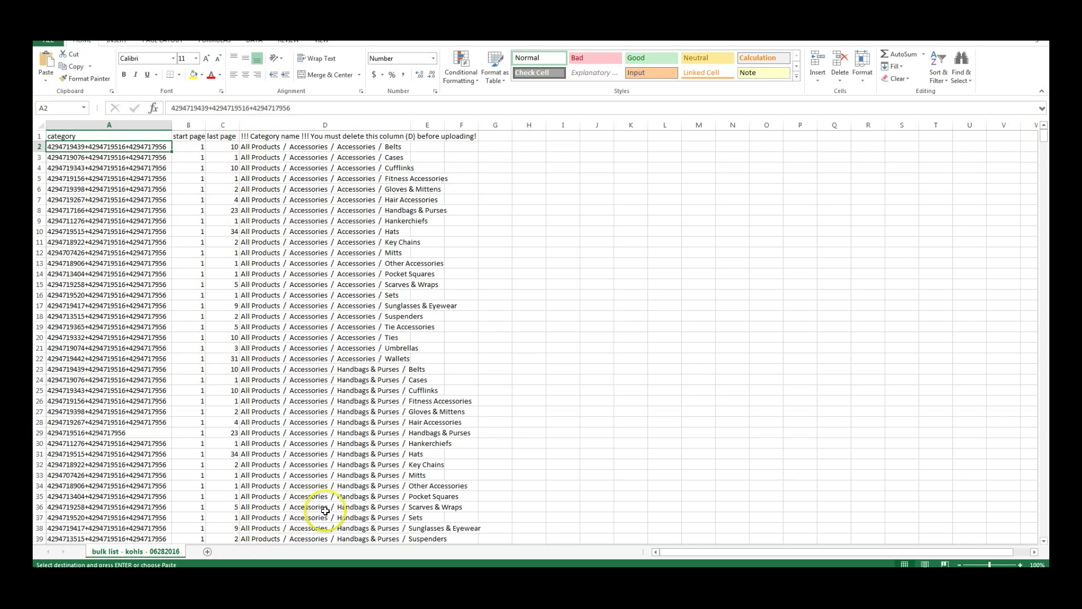
pyautogui.scroll(-5, 248, 381)
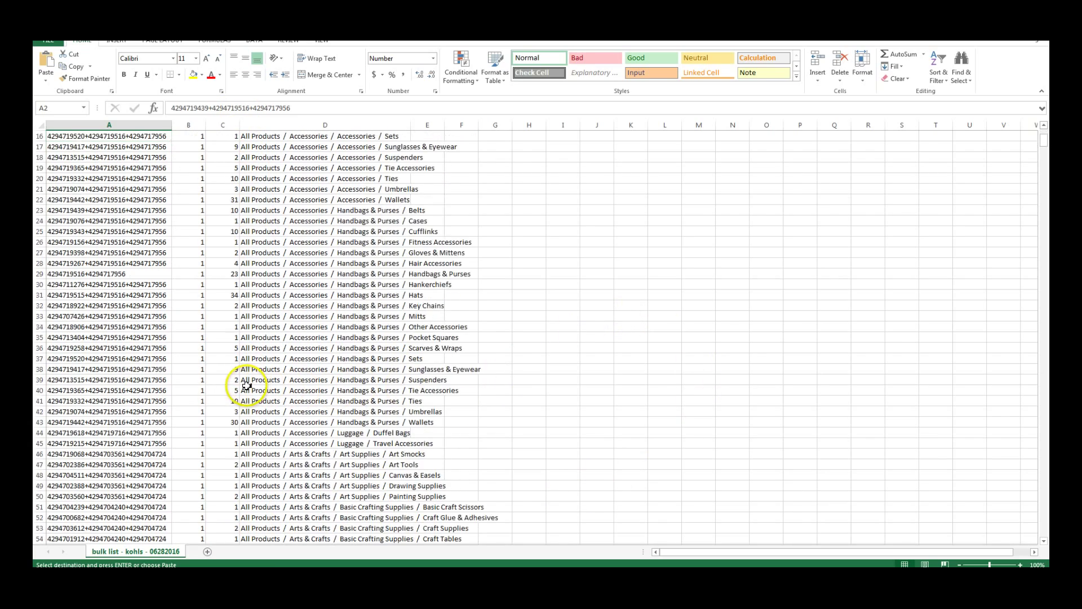
pyautogui.scroll(5, 260, 372)
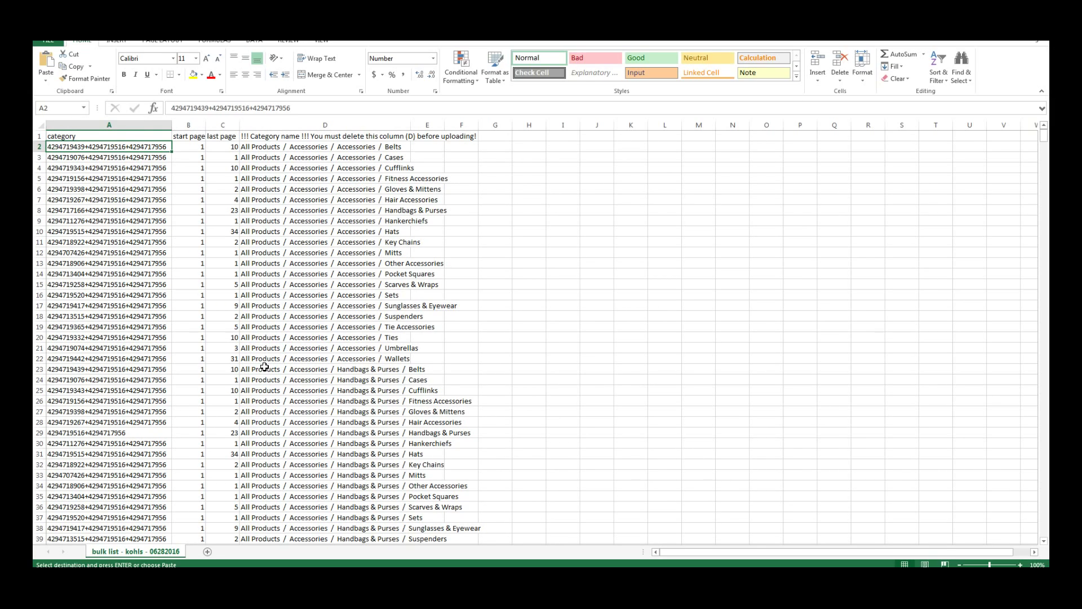
pyautogui.hotkey('ctrl', 'End')
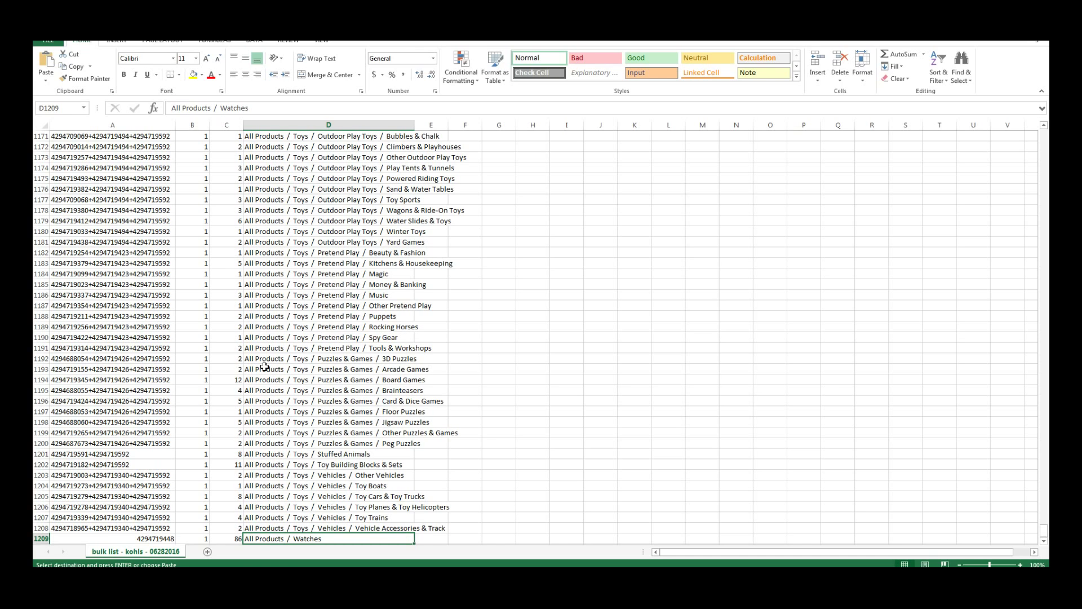
pyautogui.hotkey('ctrl', 'Home')
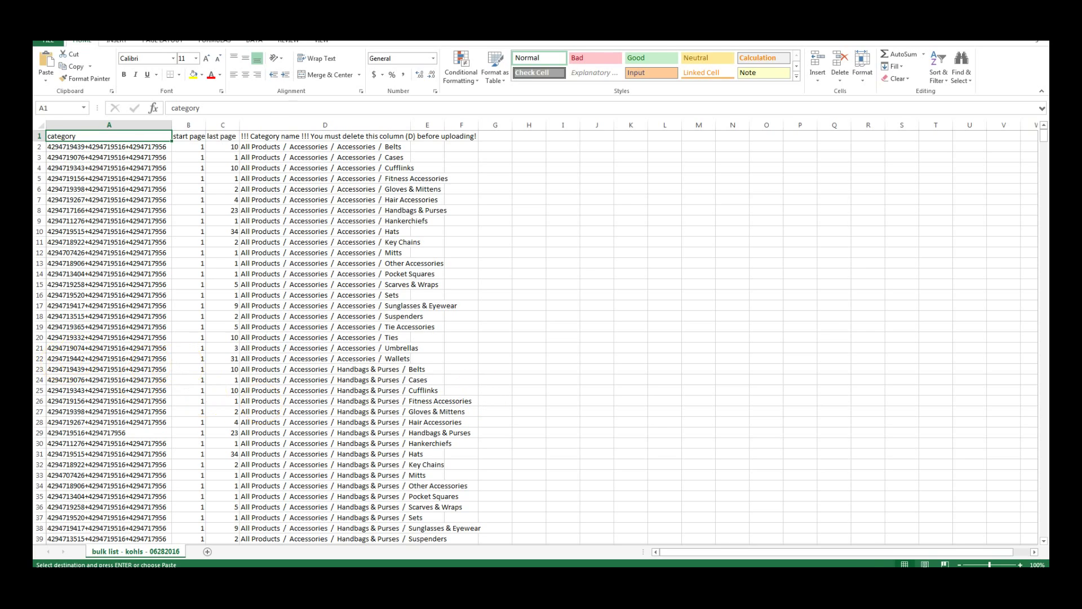
# Step: Clear rows 23 through 1209, keeping only the 21 Accessories categories ending with Wallets
pyautogui.moveTo(39, 359); pyautogui.dragTo(41, 357)
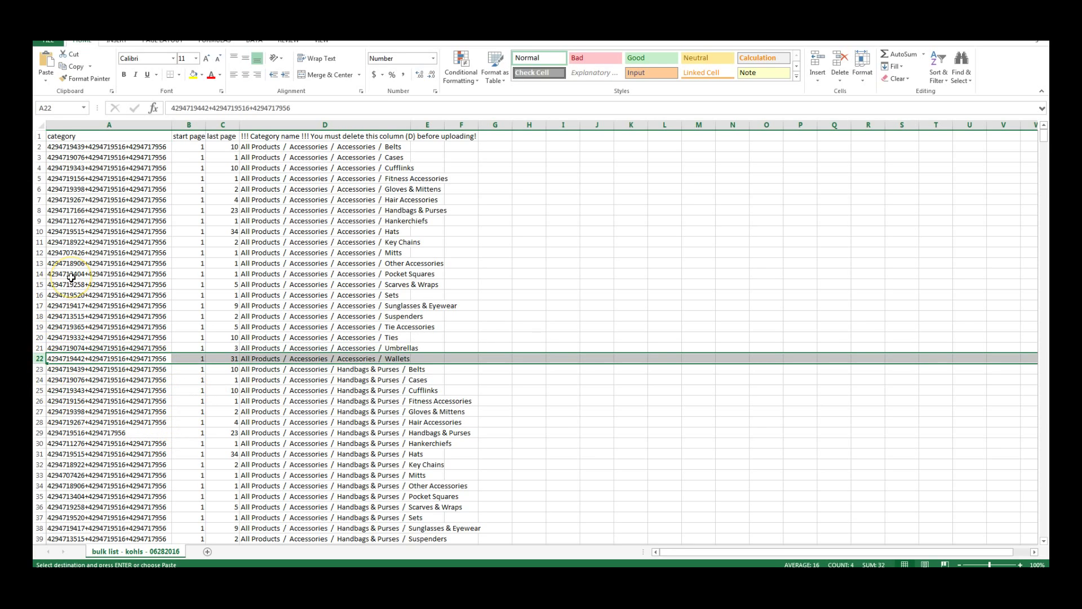
pyautogui.press('Down')
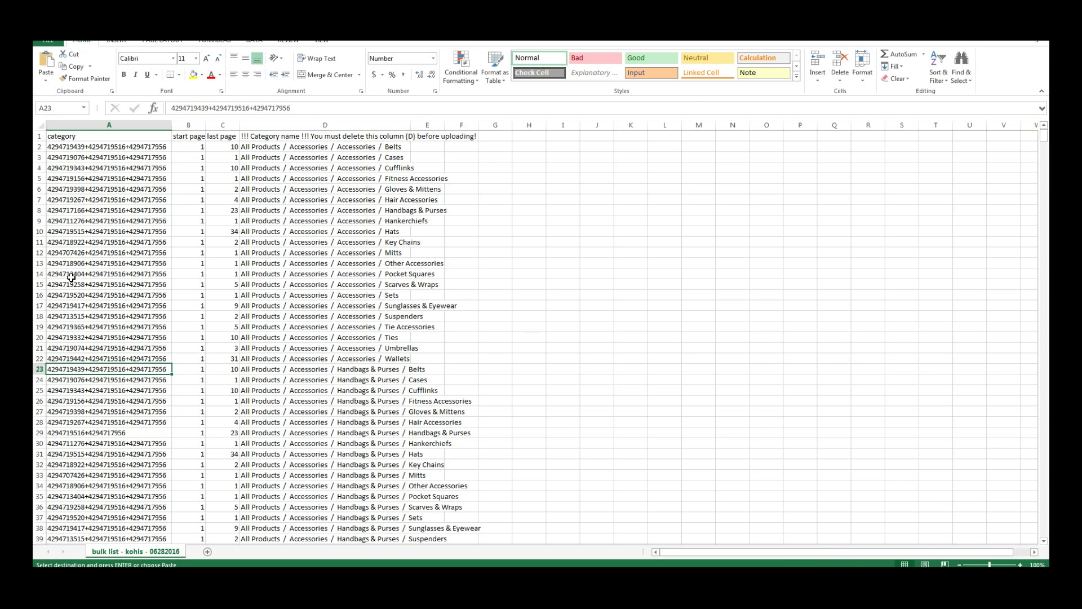
pyautogui.moveTo(37, 369); pyautogui.dragTo(39, 369)
pyautogui.hotkey('shift', 'Down')
pyautogui.hotkey('shift', 'Down')
pyautogui.hotkey('shift', 'Down')
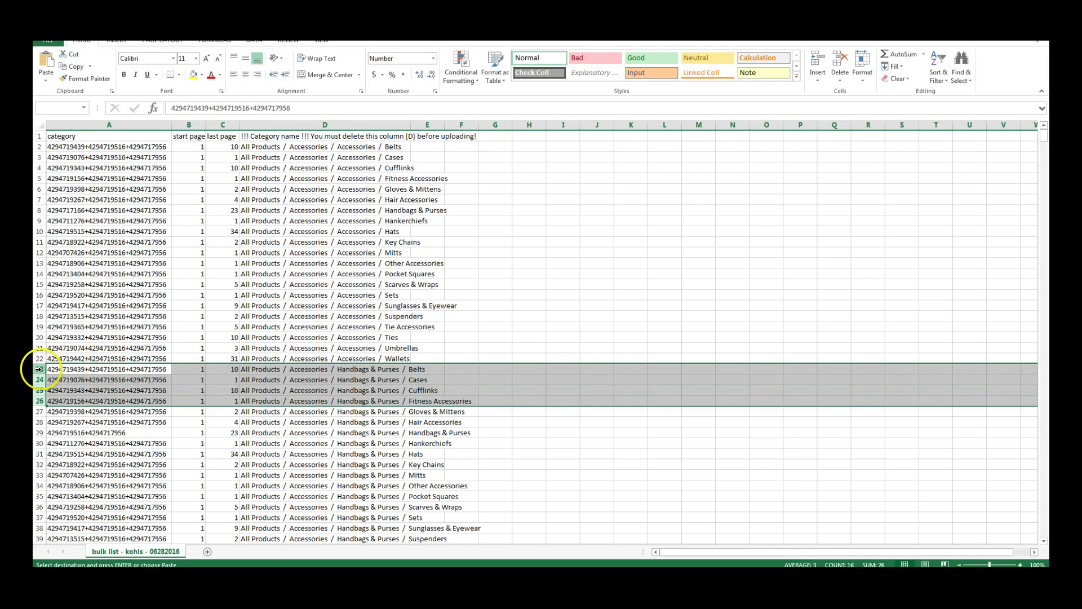
pyautogui.hotkey('ctrl', 'shift', 'End')
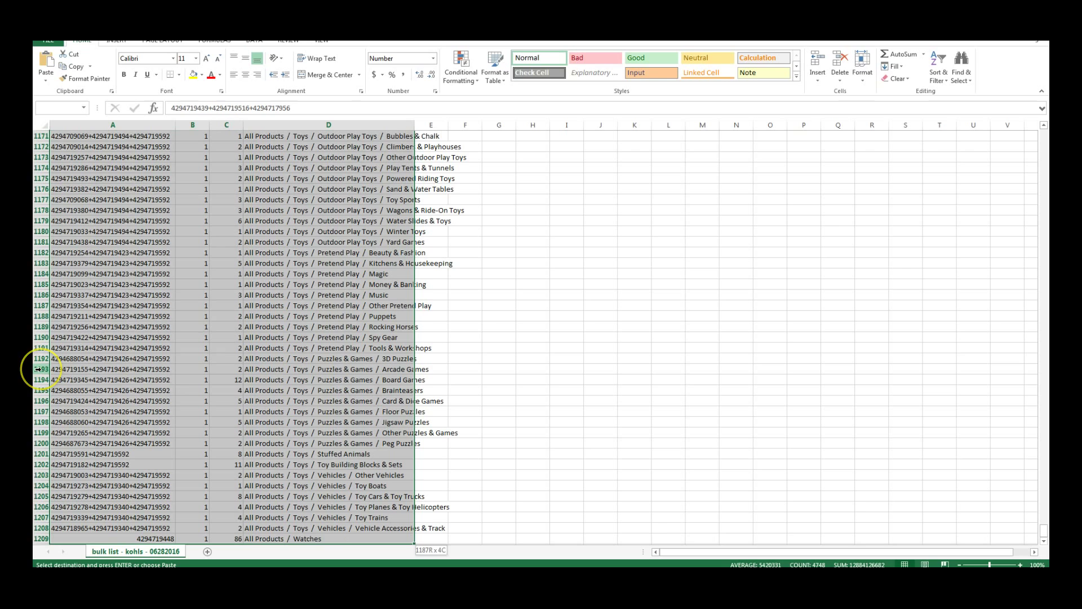
pyautogui.press('Delete')
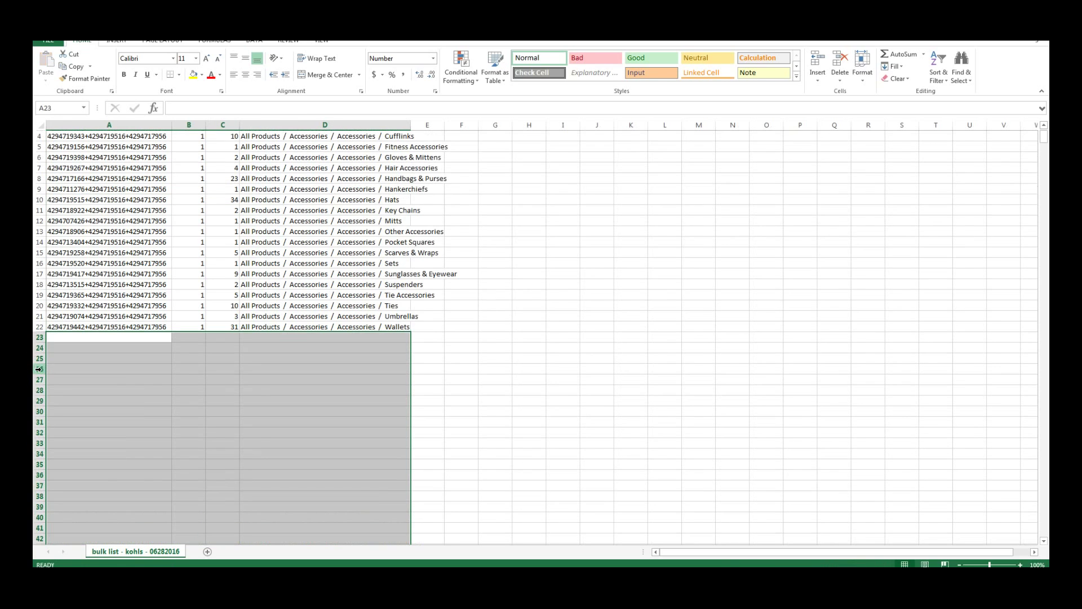
pyautogui.press('Up')
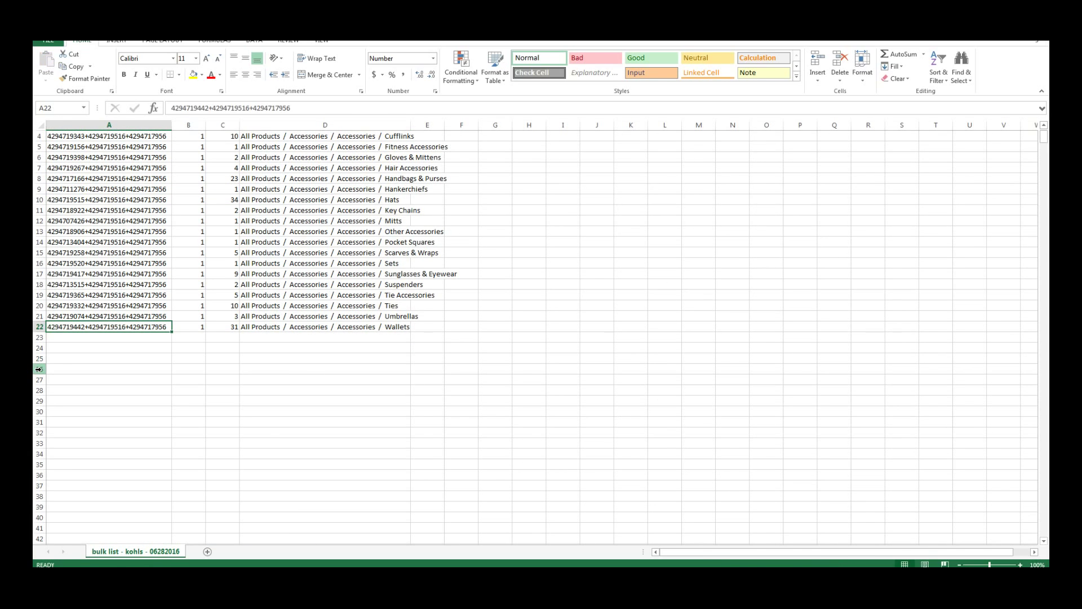
pyautogui.hotkey('ctrl', 'Home')
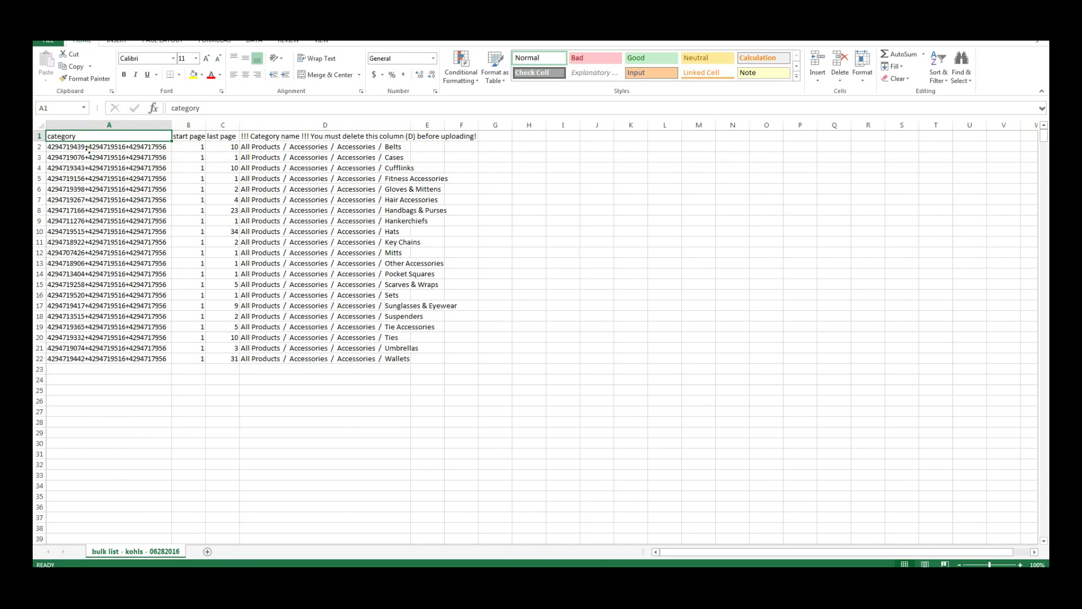
pyautogui.hotkey('alt', 'Tab')
pyautogui.hotkey('alt', 'Tab')
# Step: Delete the category-name column D, leaving category, start page and last page for rows 2–22
pyautogui.click(299, 126)
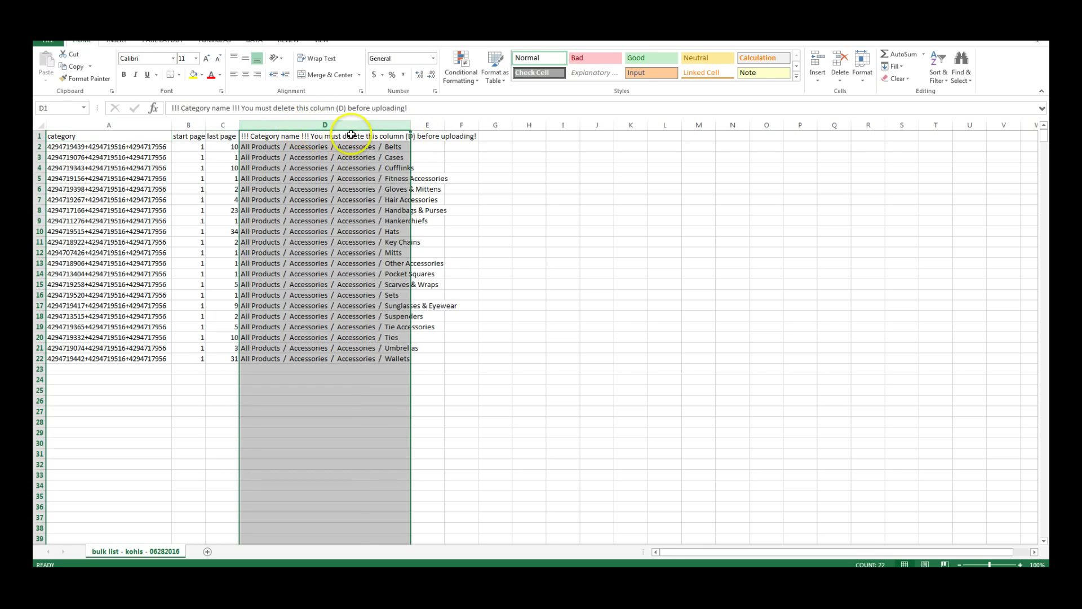
pyautogui.rightClick(309, 125)
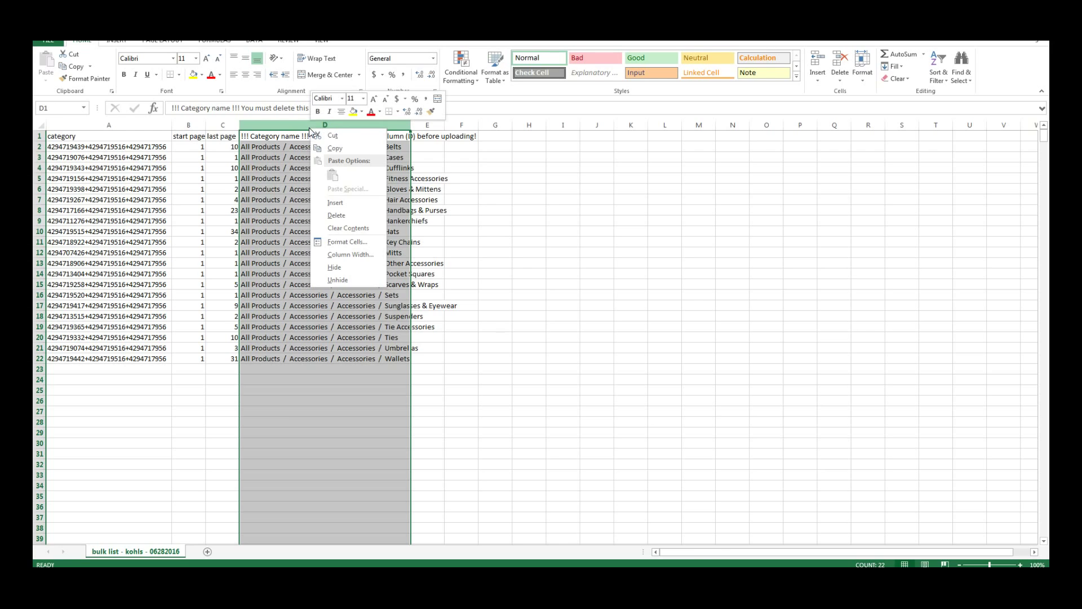
pyautogui.click(337, 214)
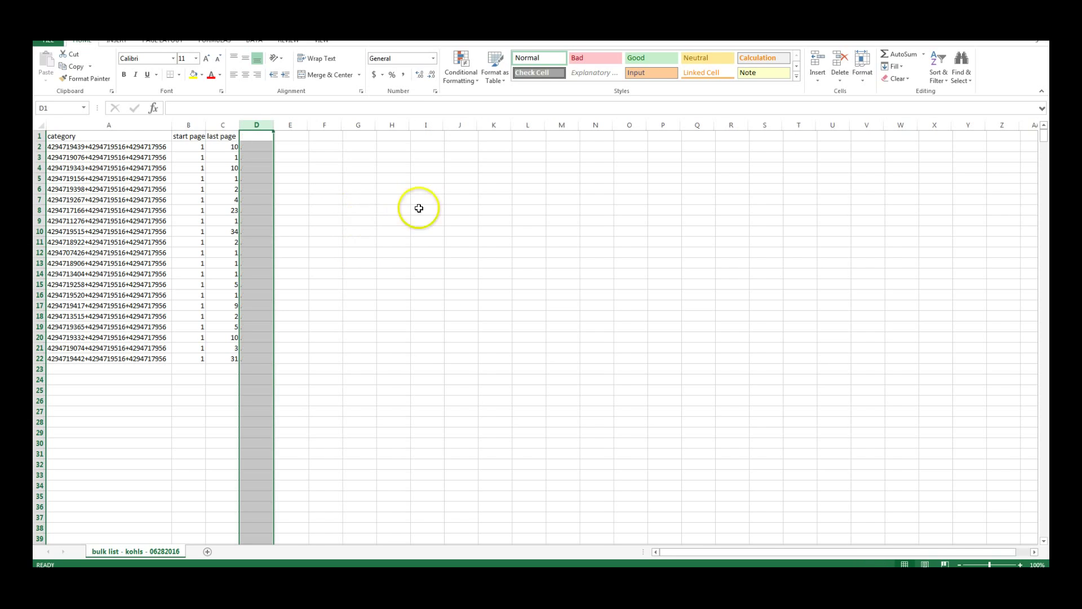
pyautogui.click(321, 296)
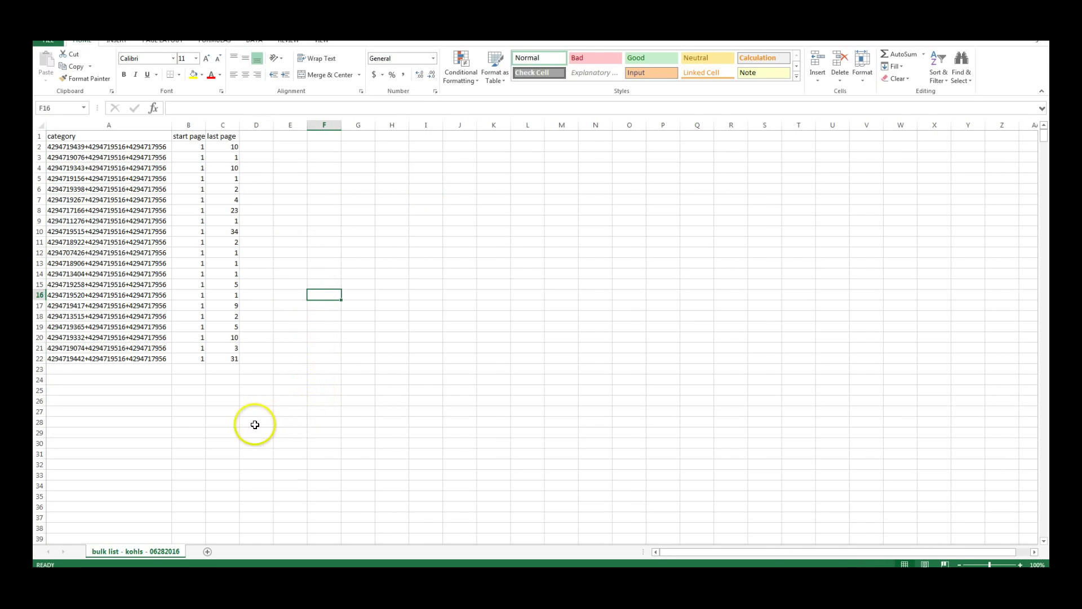
# Step: Save the sheet as CSV (Comma delimited) named 'bulk list - kohls - 06282016' in the gumroad folder
pyautogui.click(49, 44)
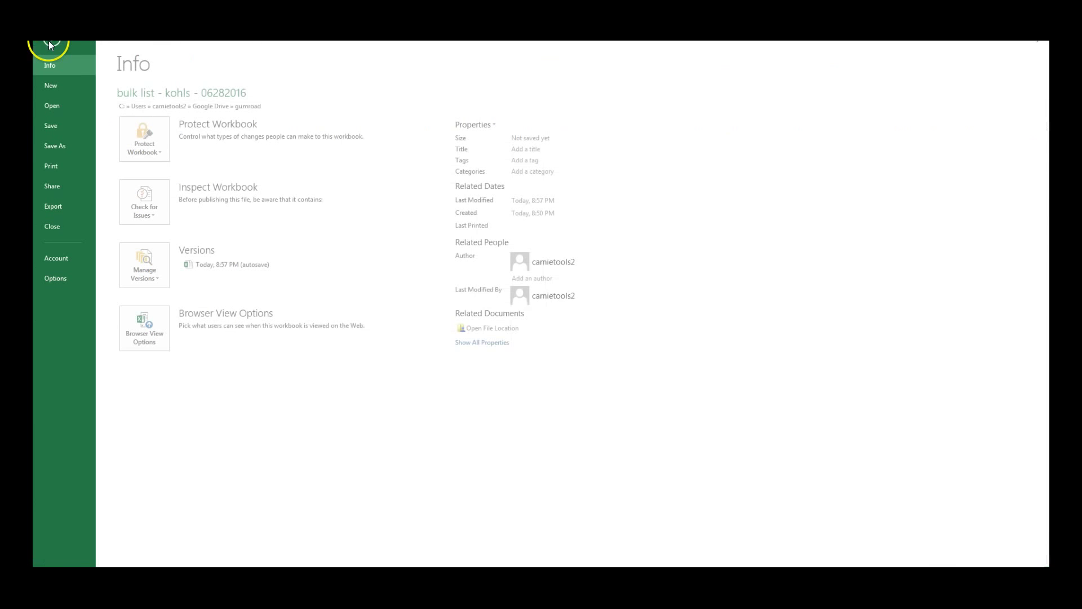
pyautogui.click(57, 146)
pyautogui.click(328, 136)
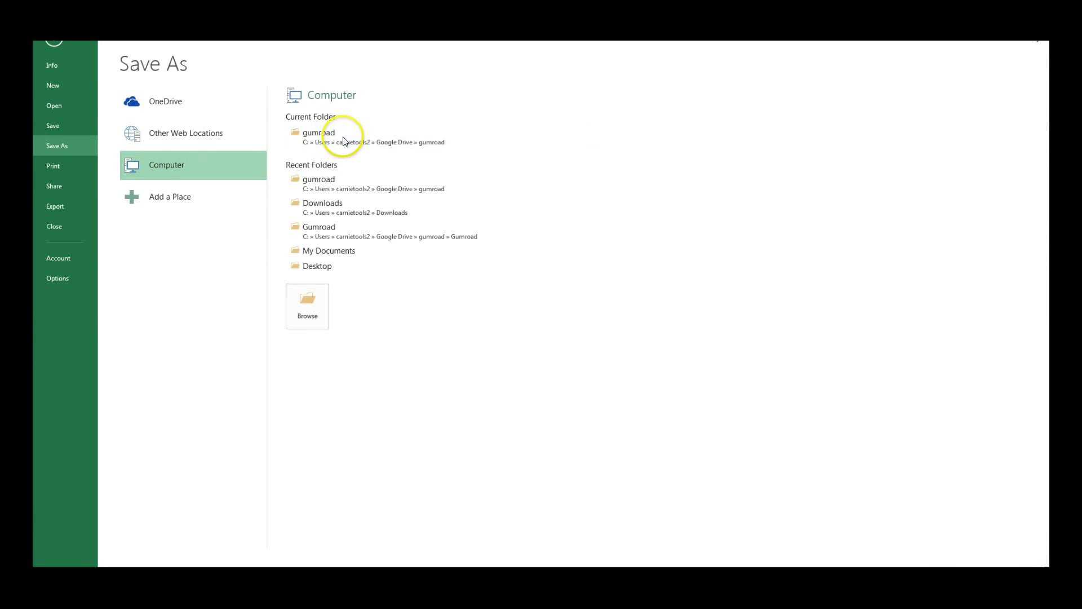
pyautogui.click(195, 457)
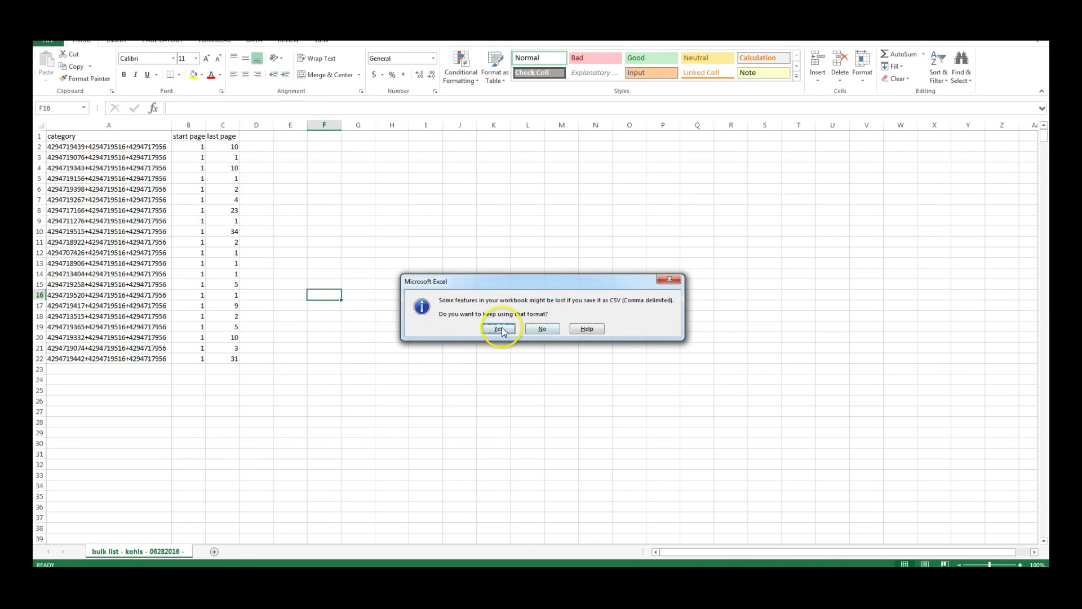
pyautogui.click(501, 329)
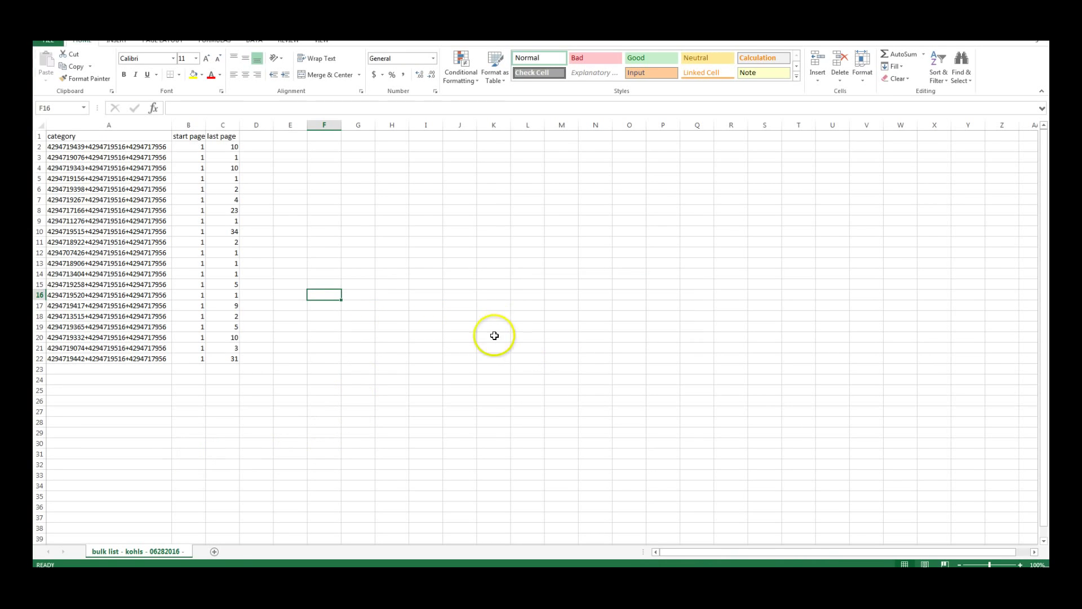
# Step: Back in Firefox, upload 'bulk list - kohls - 06282016 - test_1467162712.csv' as the bulk categories file
pyautogui.hotkey('alt', 'Tab')
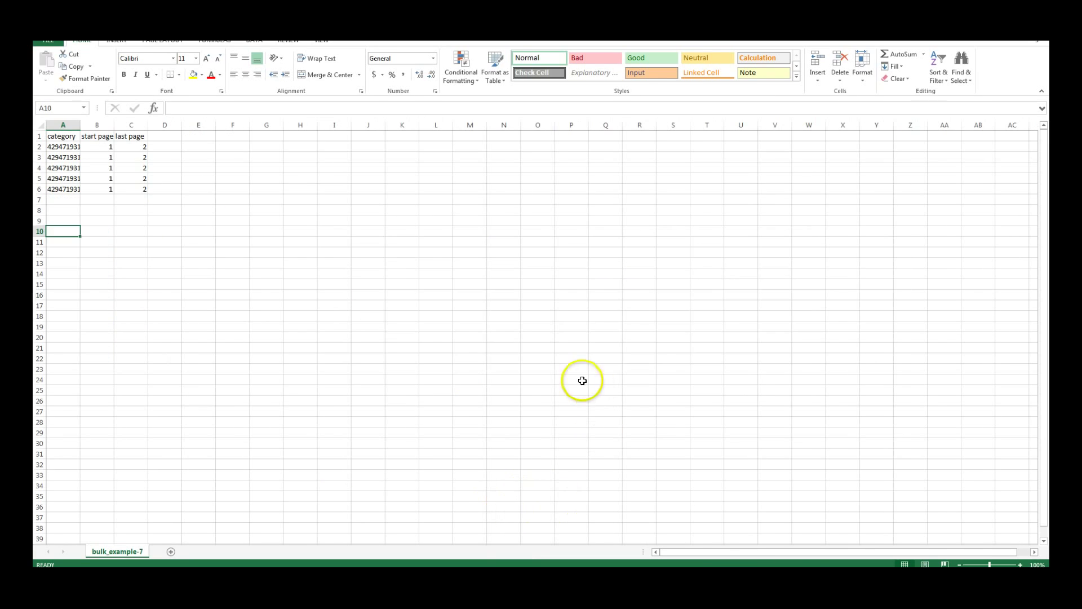
pyautogui.hotkey('alt', 'Tab')
pyautogui.press('Tab')
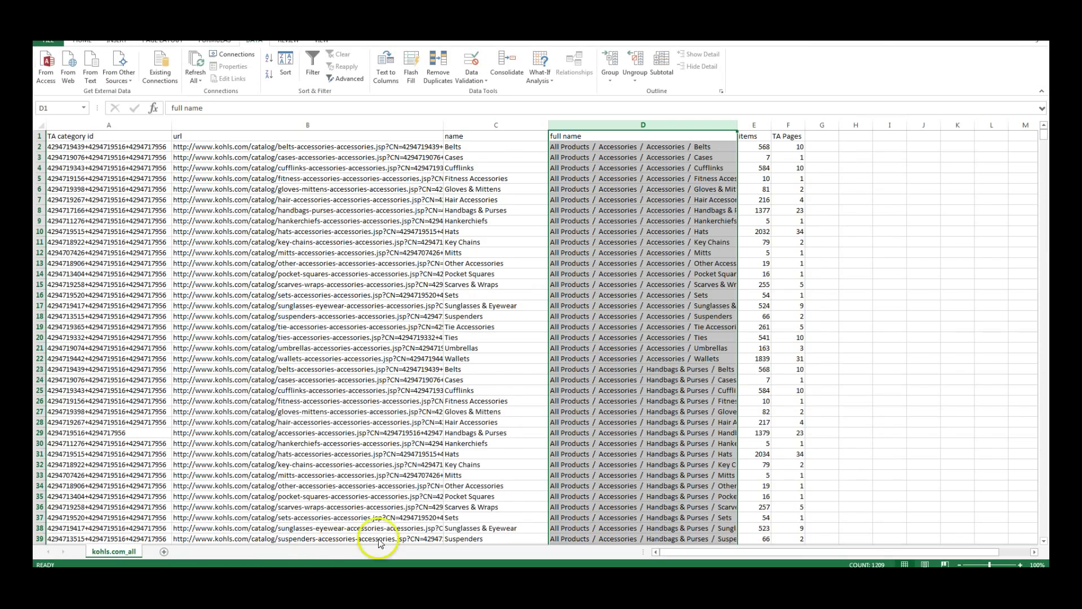
pyautogui.hotkey('alt', 'Tab')
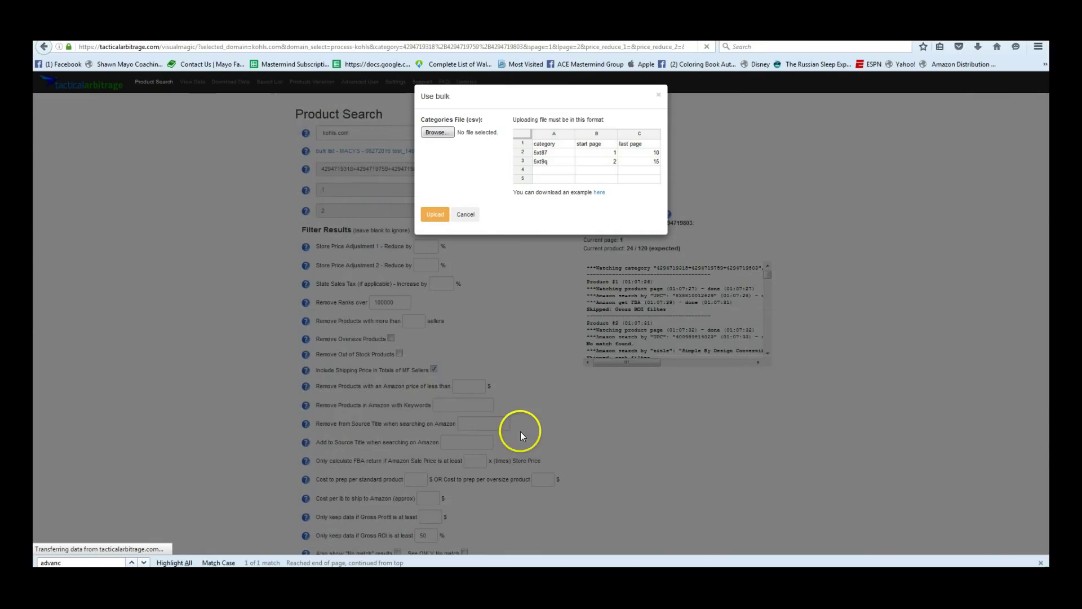
pyautogui.hotkey('alt', 'Tab')
pyautogui.hotkey('alt', 'Tab')
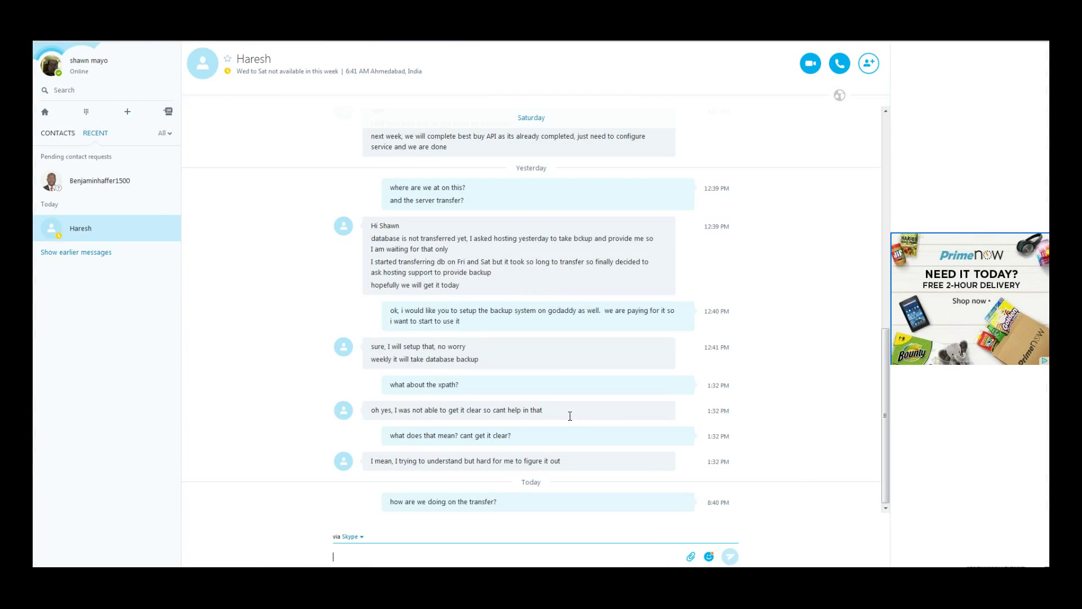
pyautogui.hotkey('alt', 'Tab')
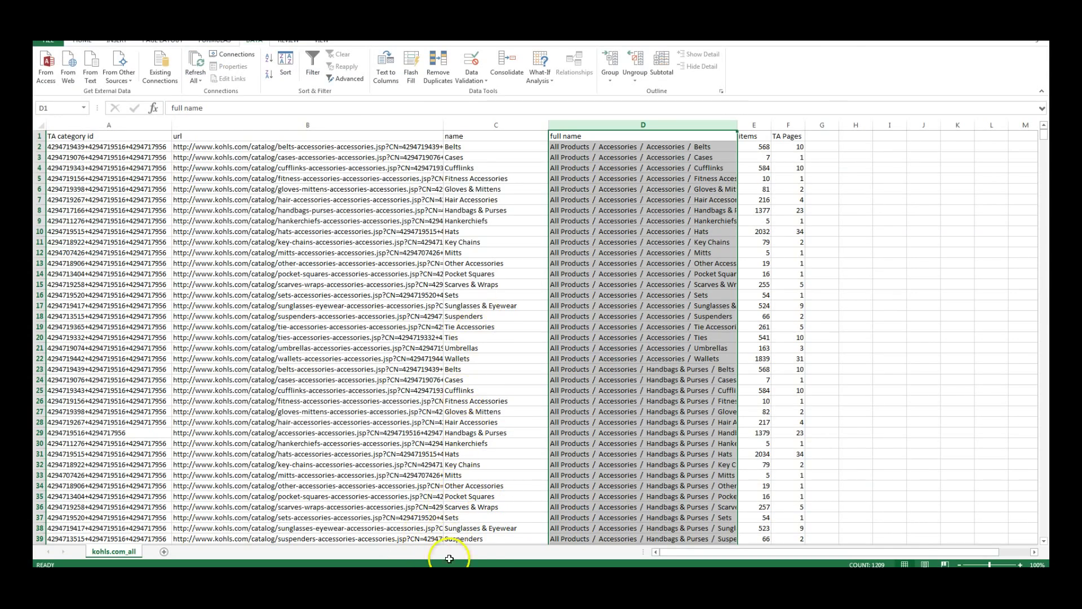
pyautogui.hotkey('alt', 'Tab')
pyautogui.press('Tab')
pyautogui.press('Tab')
pyautogui.press('Tab')
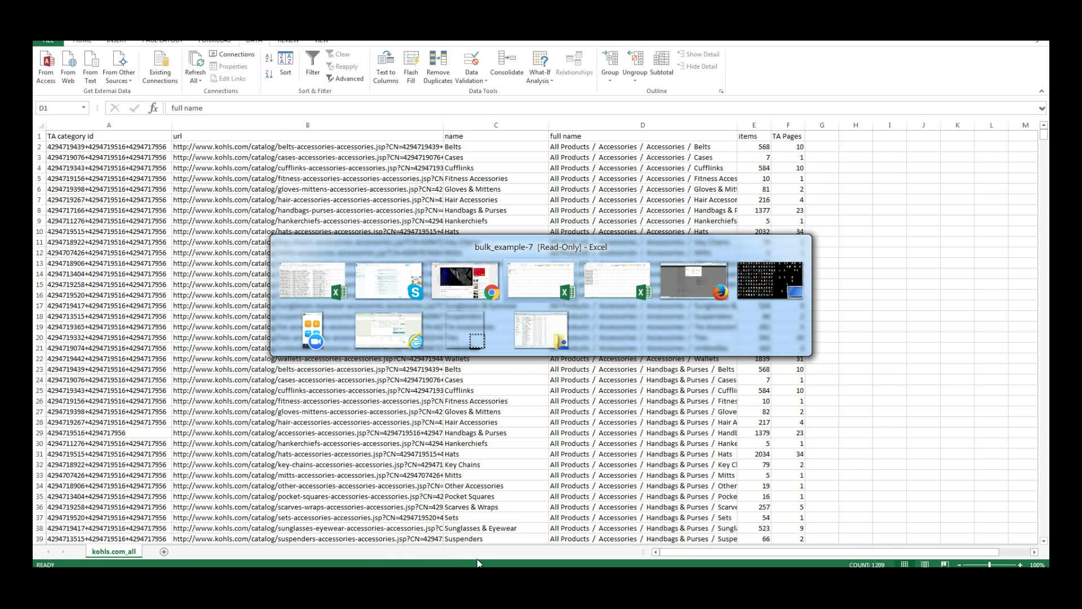
pyautogui.press('Tab')
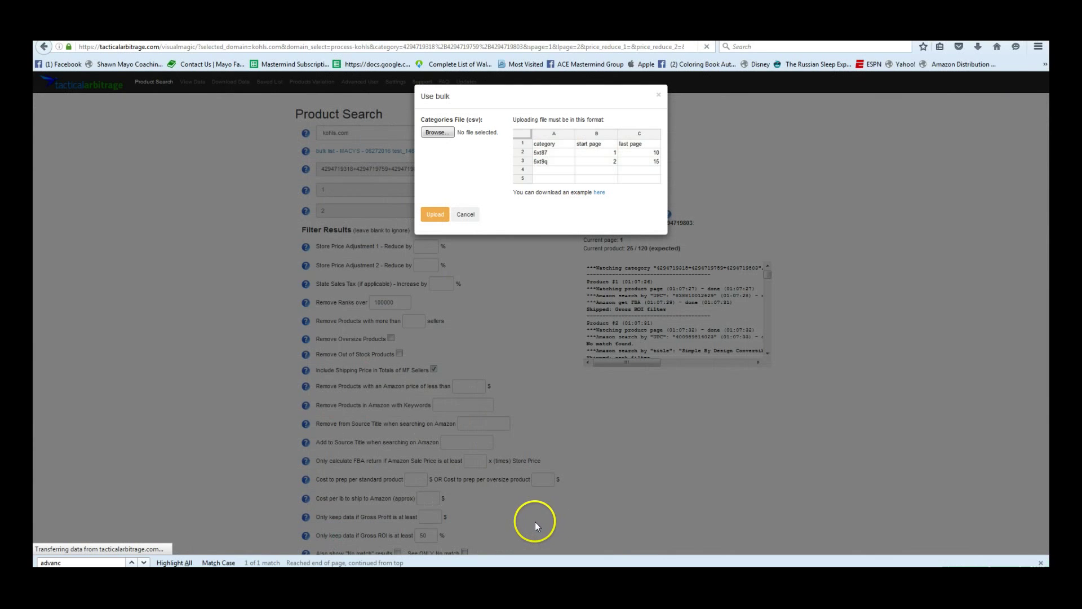
pyautogui.click(437, 133)
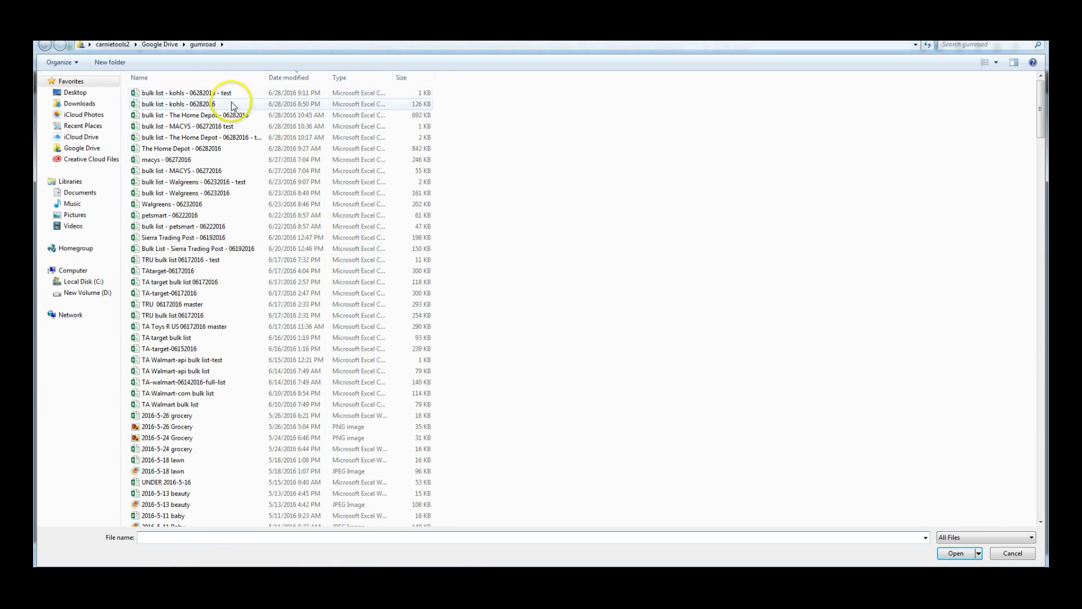
pyautogui.doubleClick(214, 104)
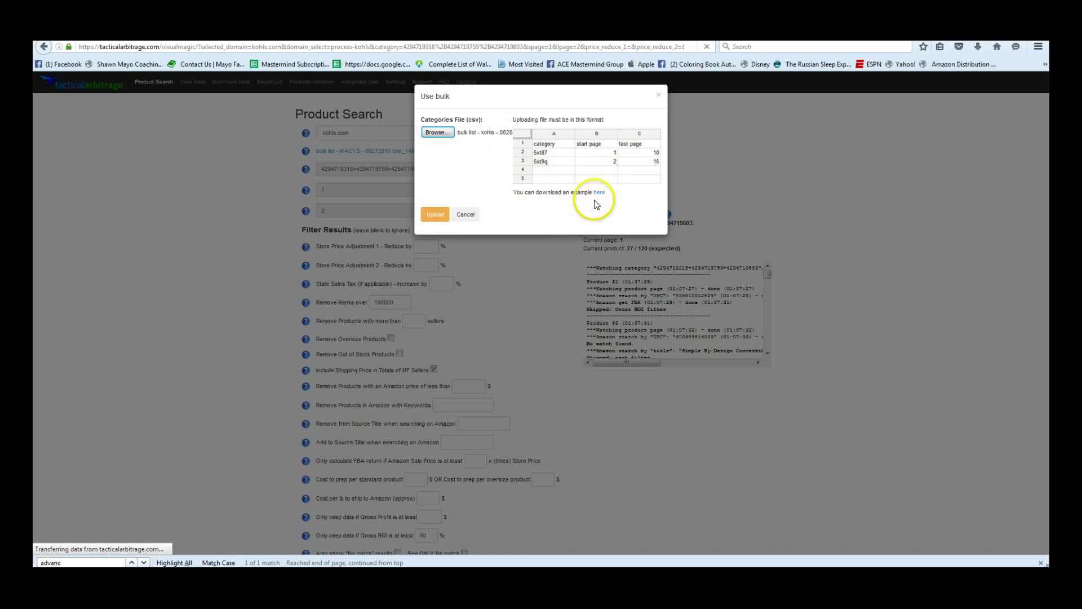
pyautogui.click(436, 214)
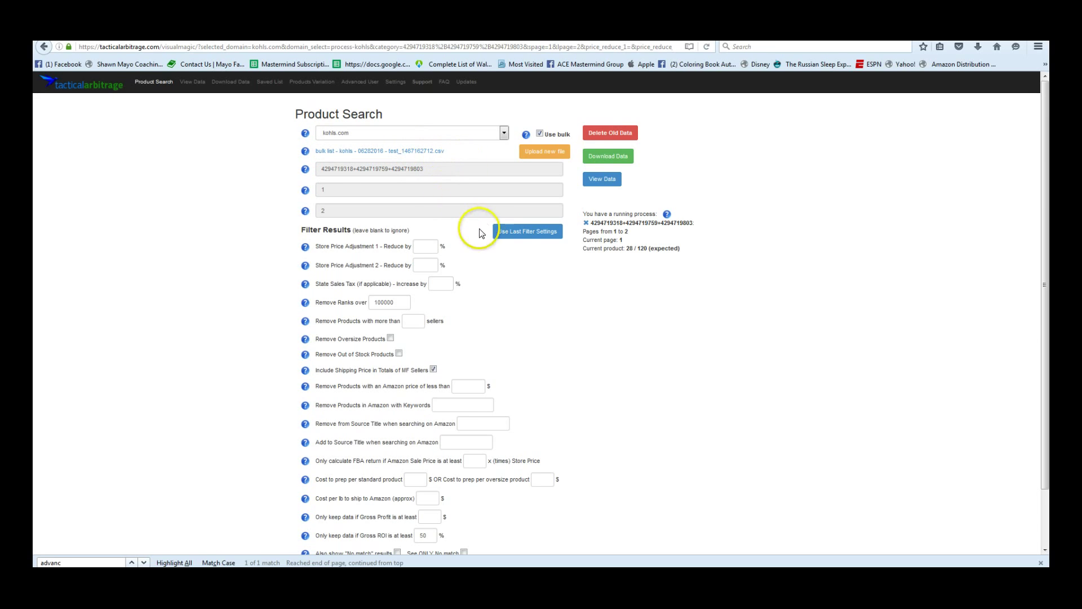
# Step: Reuse the last filter settings, abort the previous process, and submit the bulk Kohl's search
pyautogui.click(530, 233)
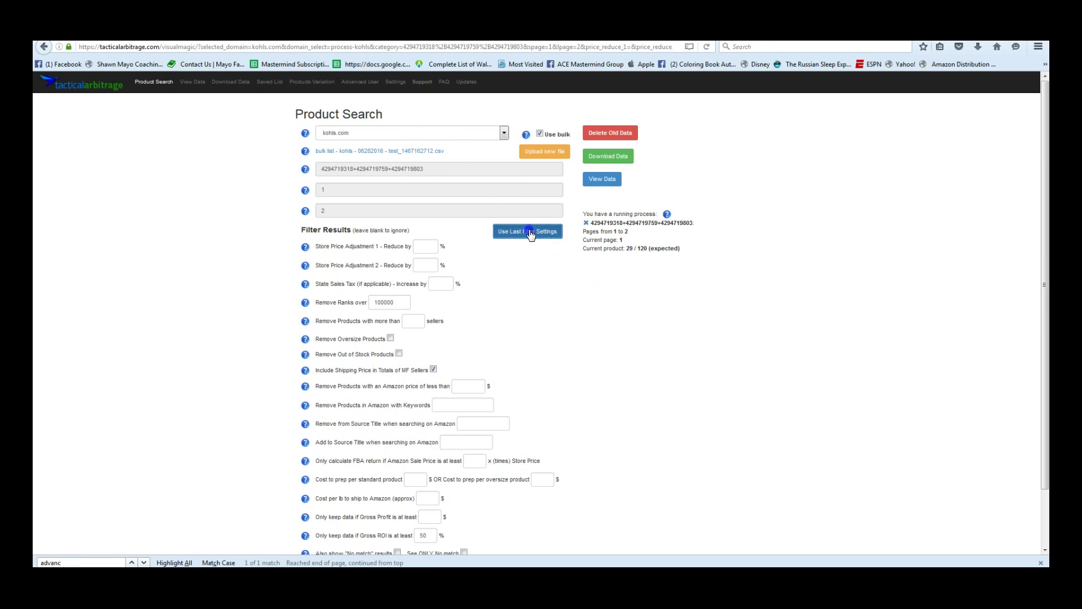
pyautogui.click(586, 223)
pyautogui.click(530, 266)
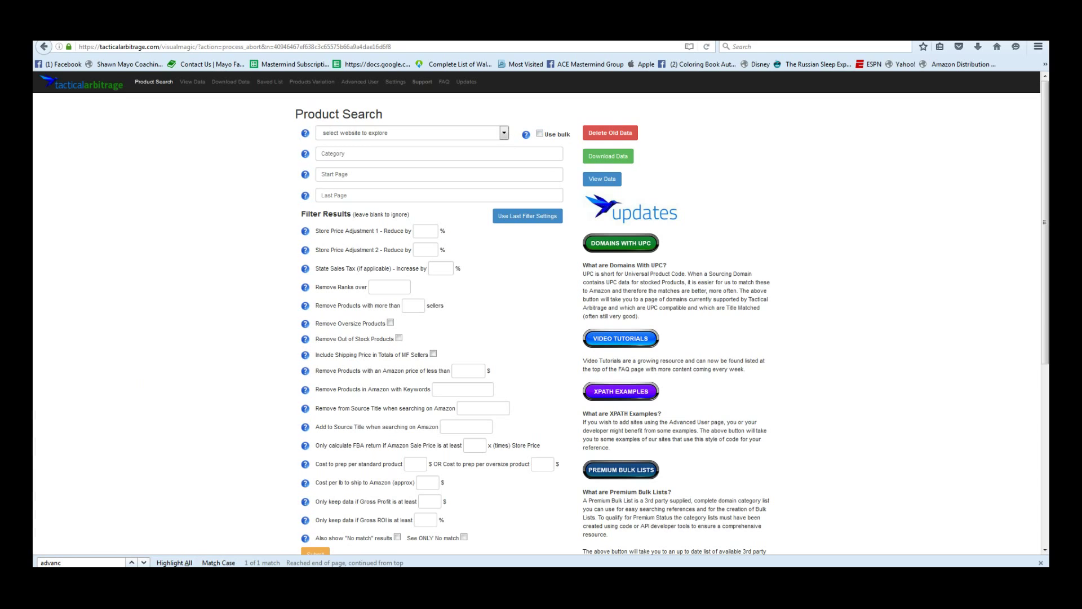
pyautogui.scroll(-5, 476, 435)
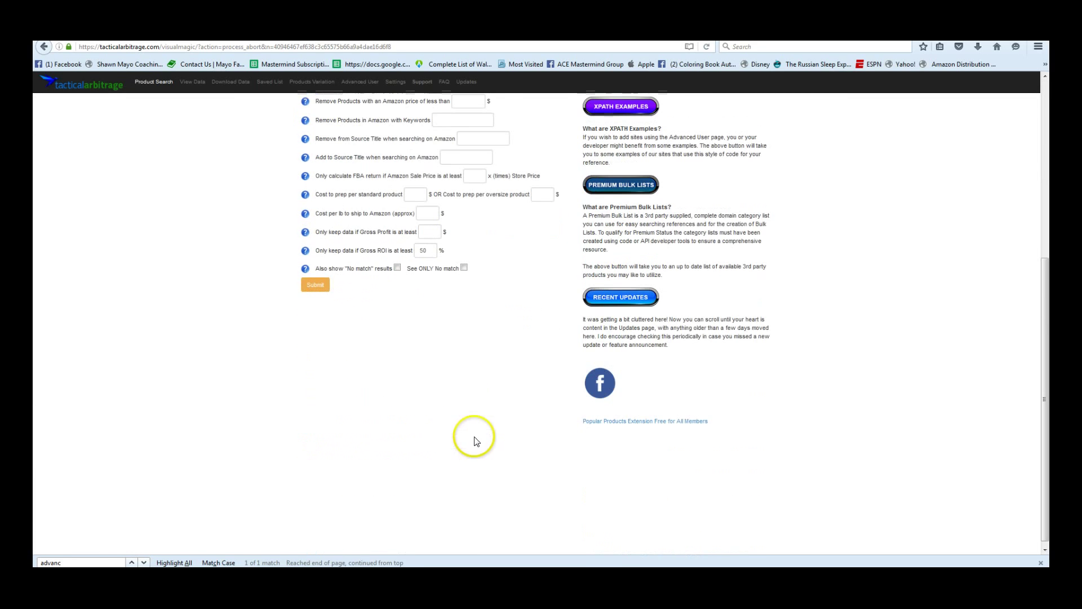
pyautogui.click(317, 285)
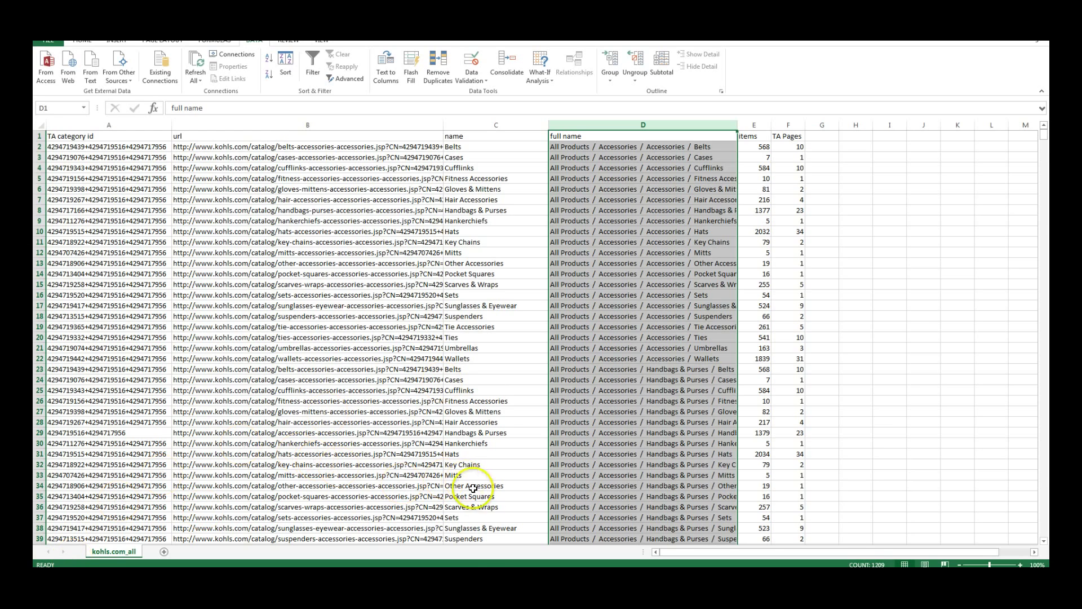
# Step: Abort the running bulk search over the 21 Kohl's categories and confirm the cancellation
pyautogui.hotkey('alt', 'Tab')
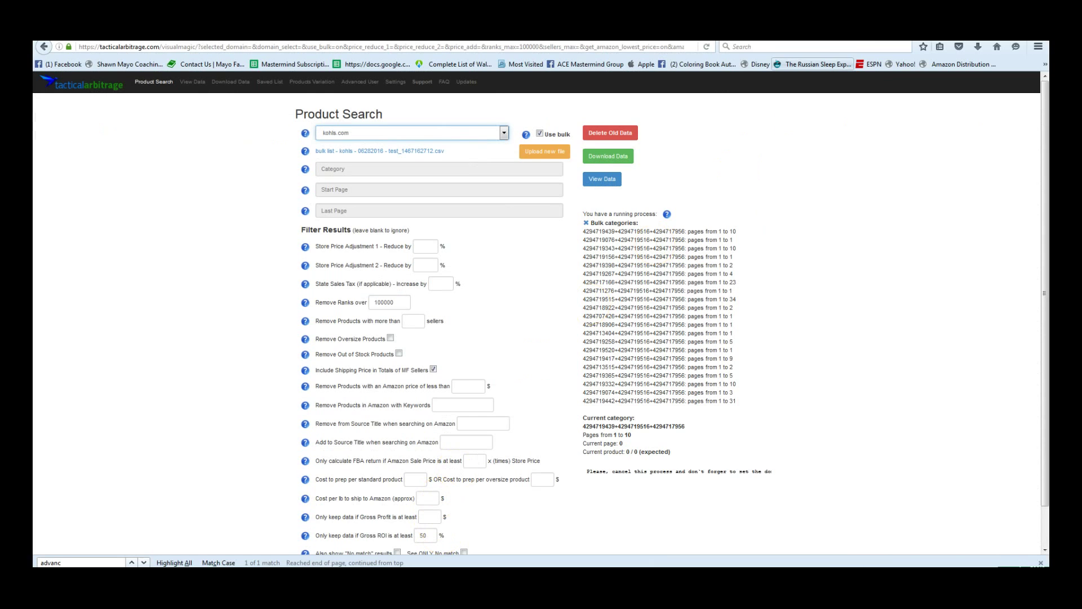
pyautogui.click(586, 222)
pyautogui.click(527, 274)
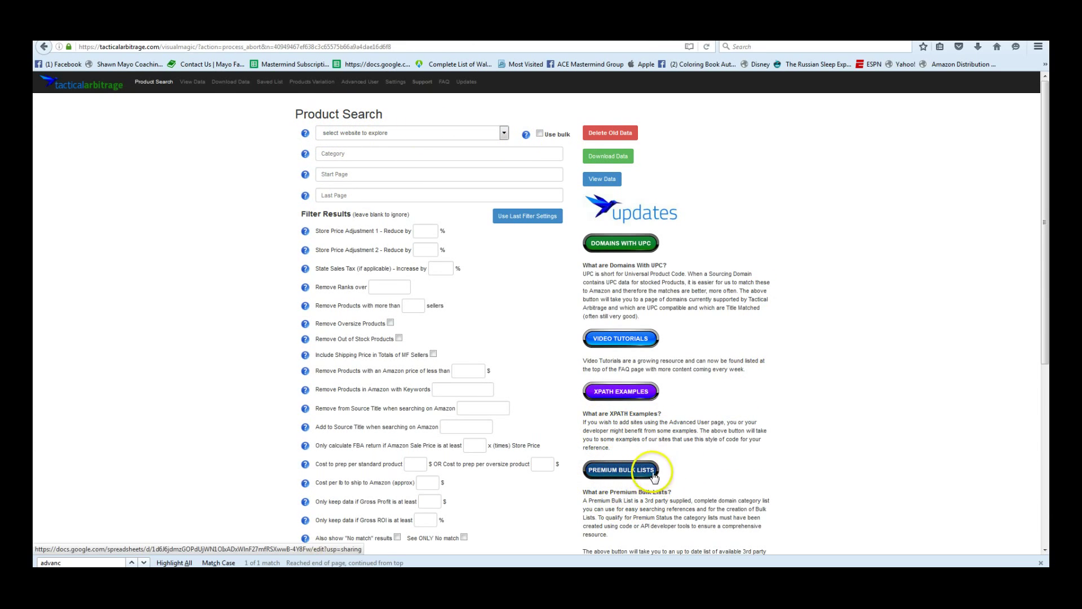
# Step: Open the PREMIUM BULK LISTS link to view the Current 3rd Party Bulk Category Lists sheet
pyautogui.click(626, 470)
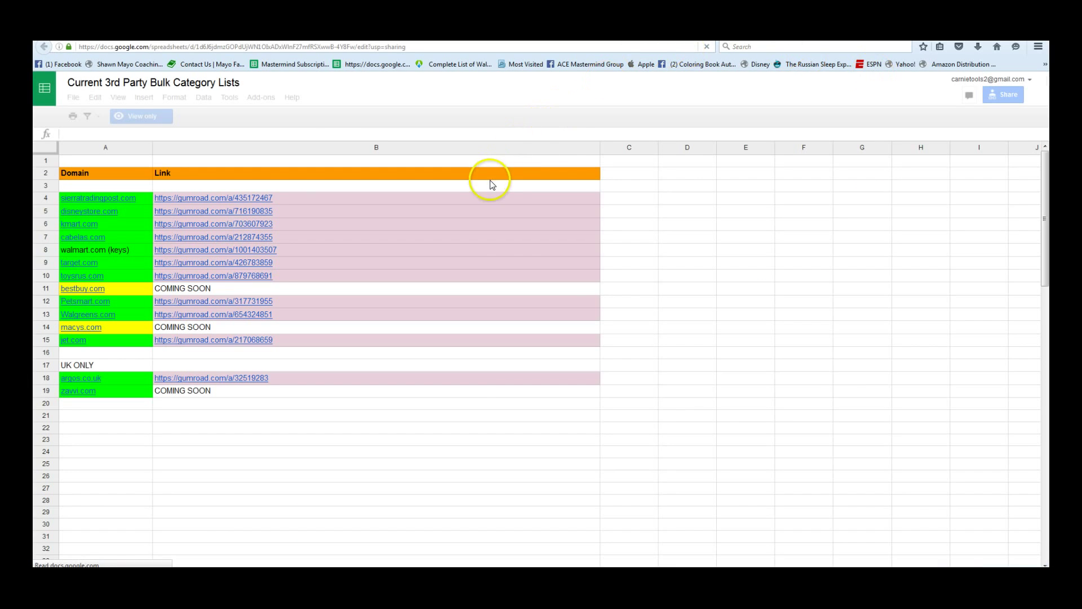